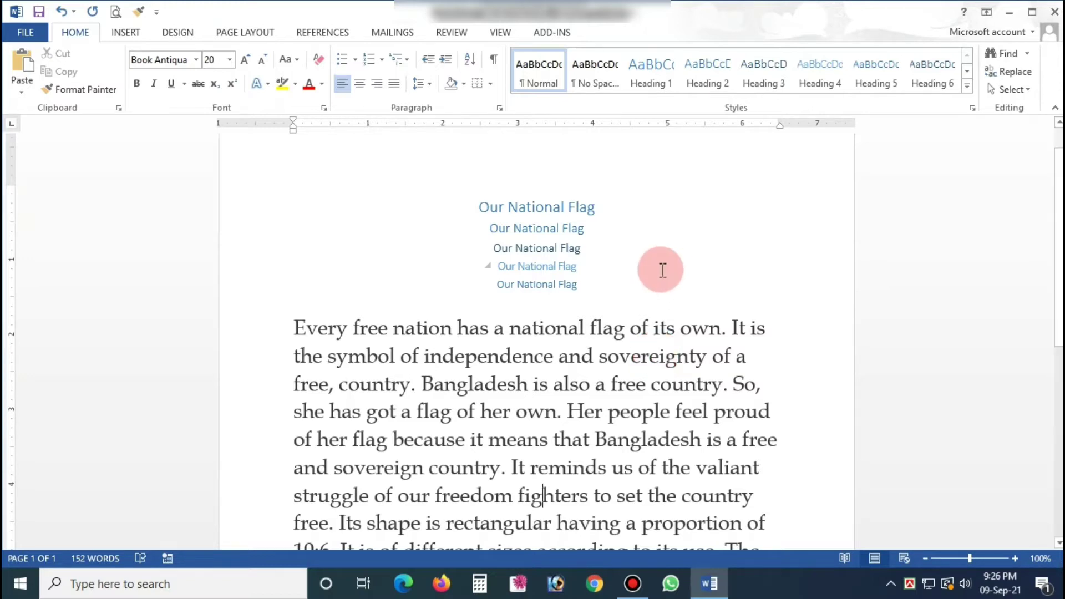
Check the style and font size of each of the five "Our National Flag" title lines
{"action": "scroll", "coordinate": [669, 316], "scroll_direction": "down", "scroll_amount": 3}
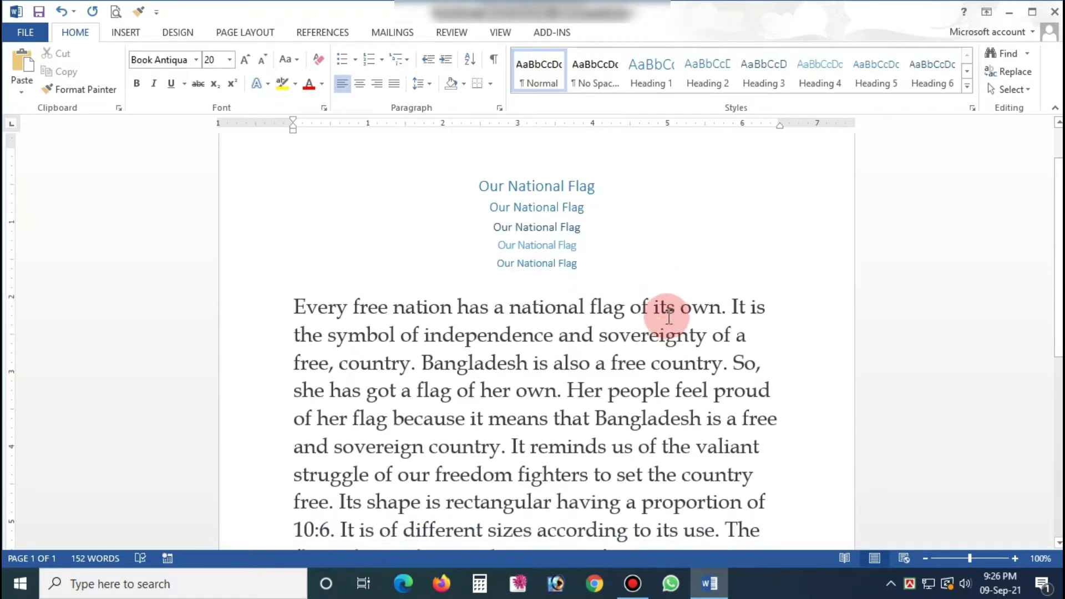
{"action": "scroll", "coordinate": [665, 314], "scroll_direction": "down", "scroll_amount": 6}
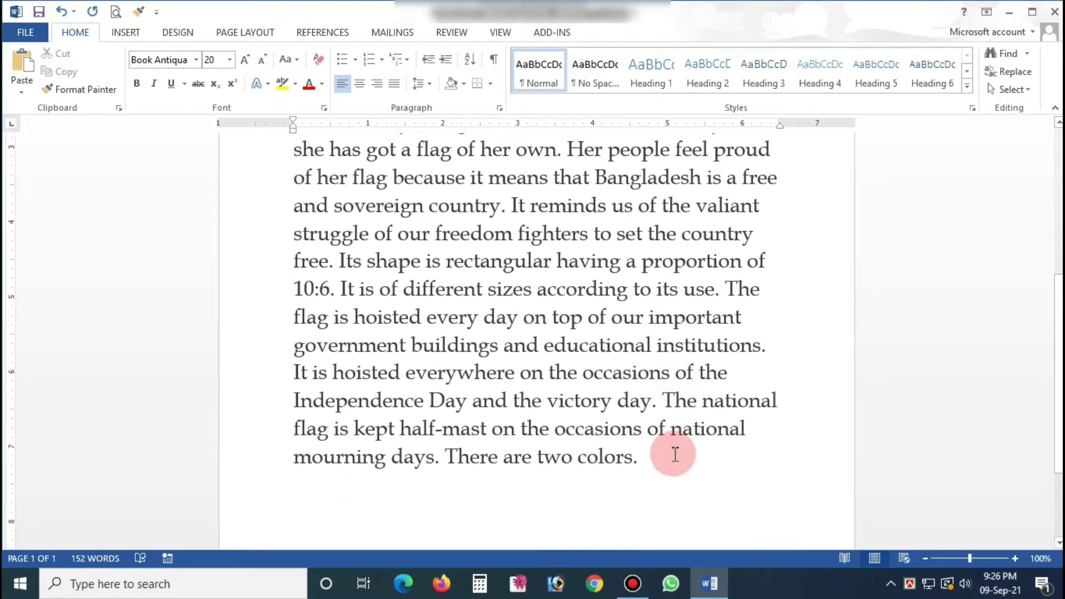
{"action": "scroll", "coordinate": [675, 453], "scroll_direction": "up", "scroll_amount": 3}
{"action": "scroll", "coordinate": [611, 380], "scroll_direction": "up", "scroll_amount": 3}
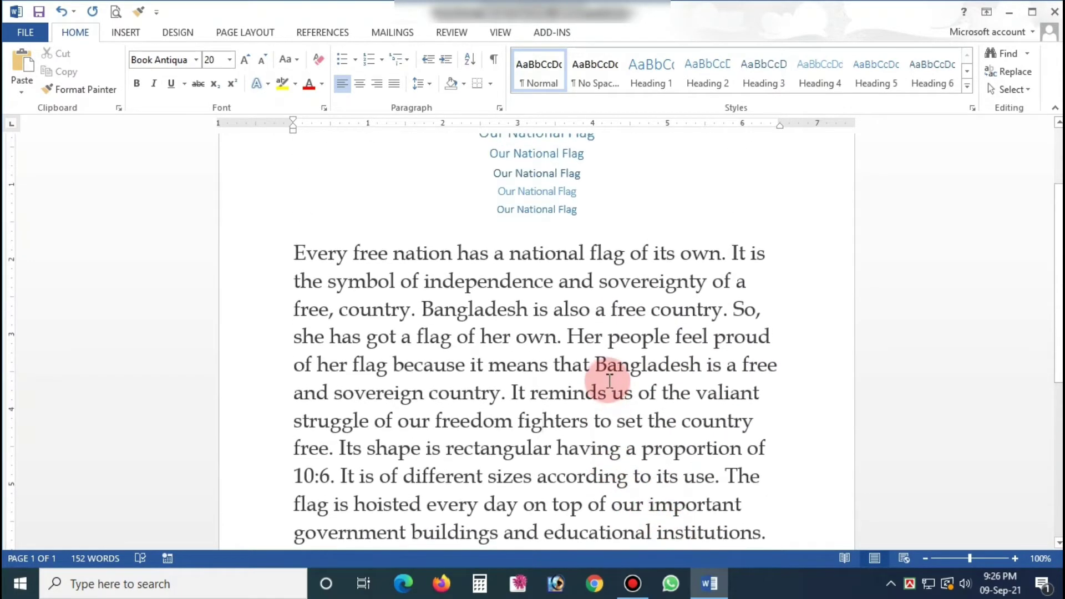
{"action": "scroll", "coordinate": [609, 374], "scroll_direction": "up", "scroll_amount": 3}
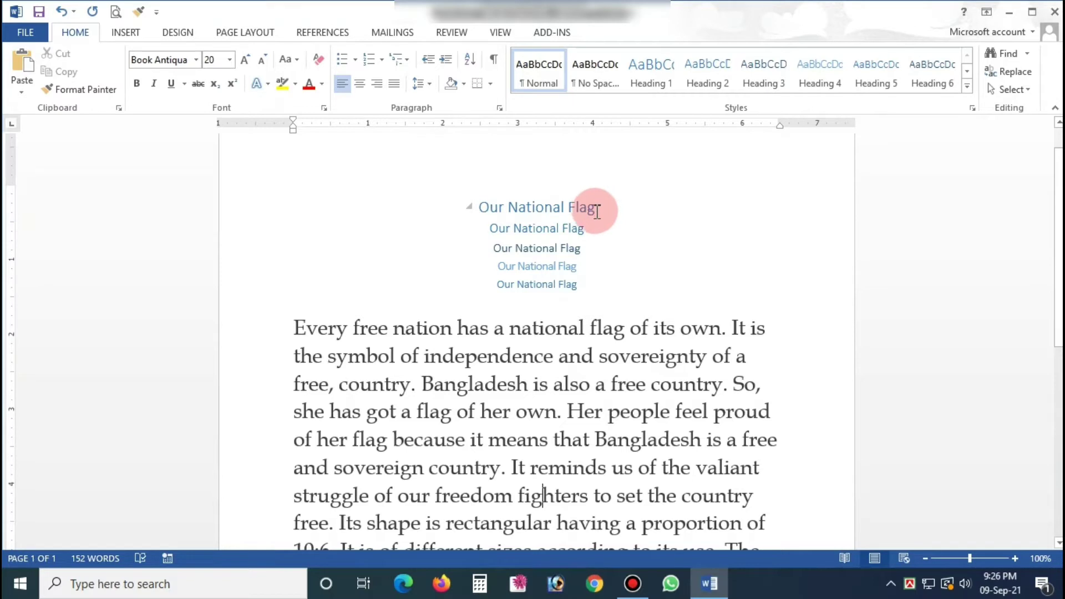
{"action": "left_click", "coordinate": [545, 208]}
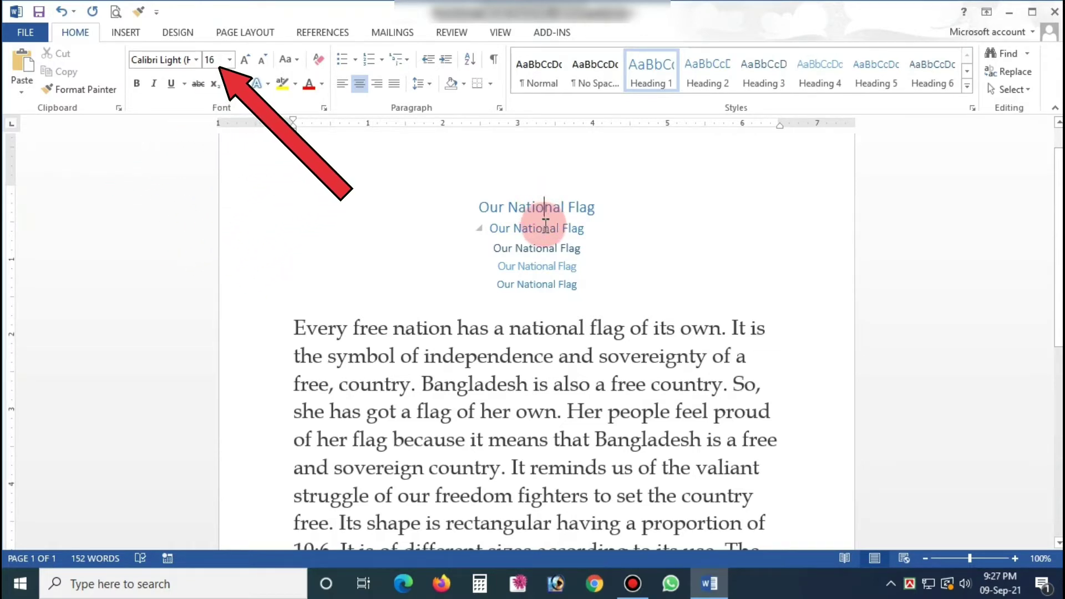
{"action": "left_click", "coordinate": [545, 225]}
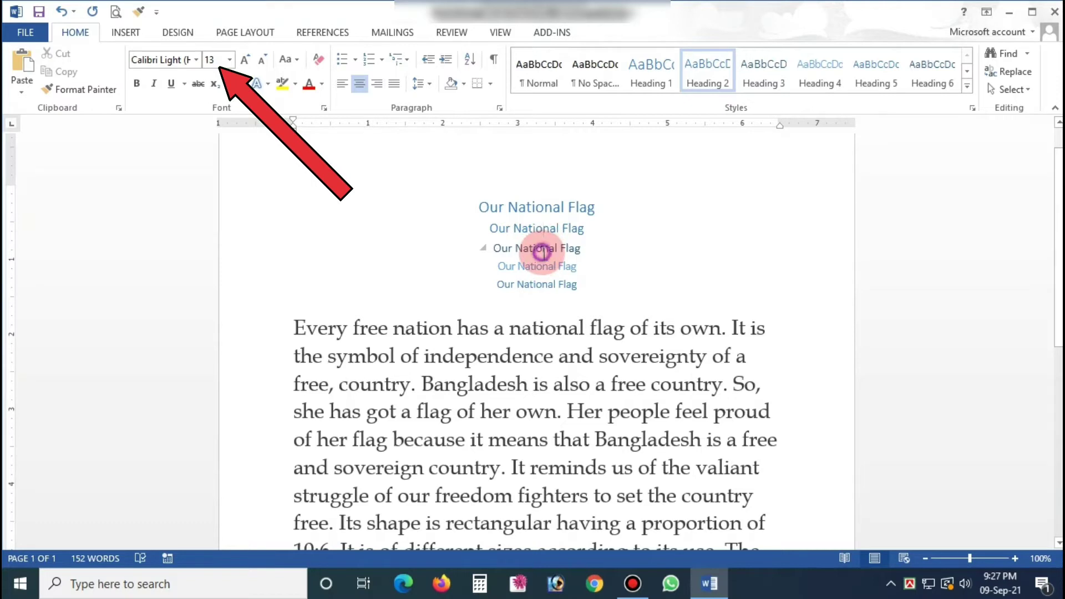
{"action": "left_click", "coordinate": [543, 249]}
{"action": "left_click", "coordinate": [544, 267]}
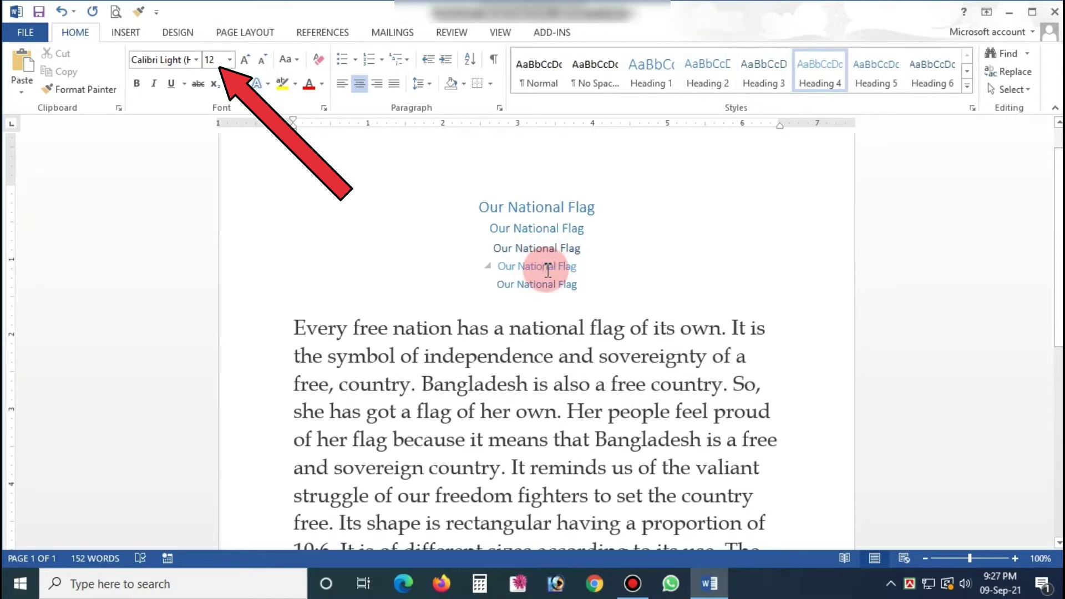
{"action": "left_click", "coordinate": [549, 284]}
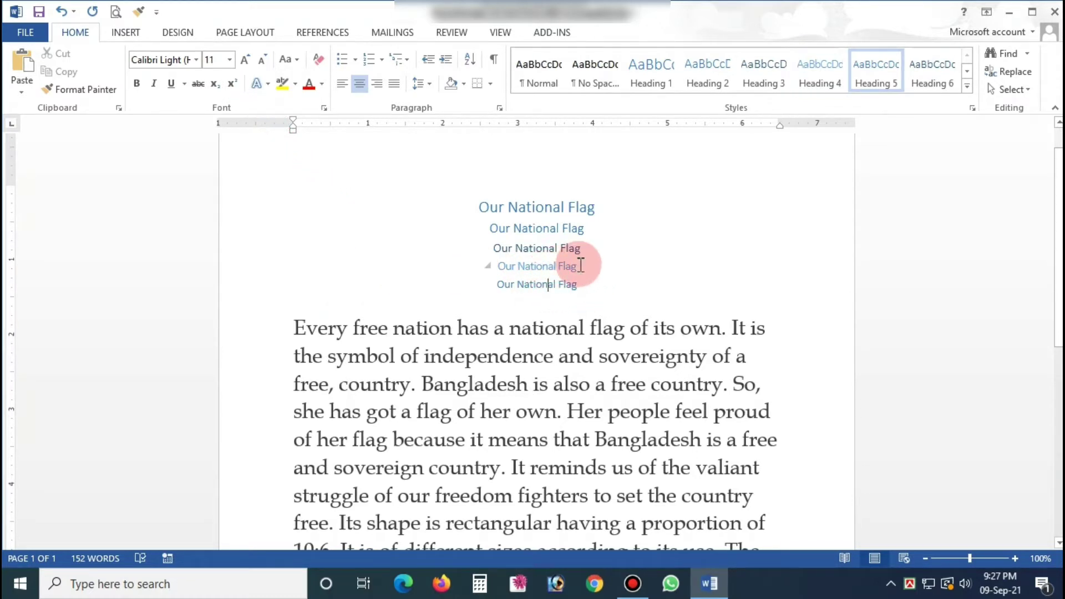
Delete the fourth "Our National Flag" title line, the one formatted with Heading 4
{"action": "left_click_drag", "start_coordinate": [581, 266], "coordinate": [481, 275]}
{"action": "key", "text": "Delete"}
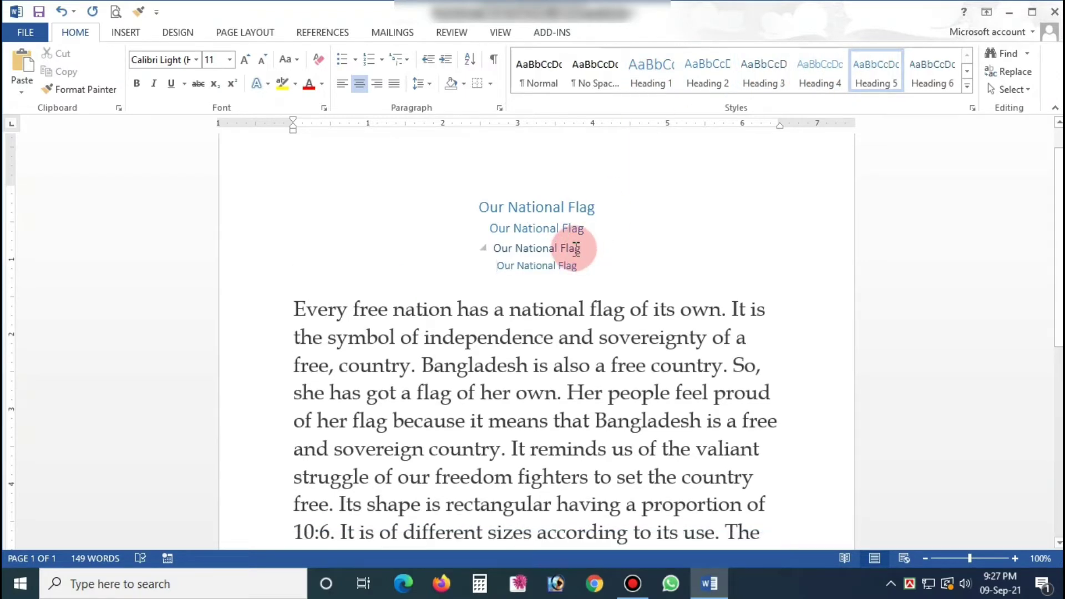
Check which heading style each of the remaining "Our National Flag" title lines uses
{"action": "left_click", "coordinate": [528, 209]}
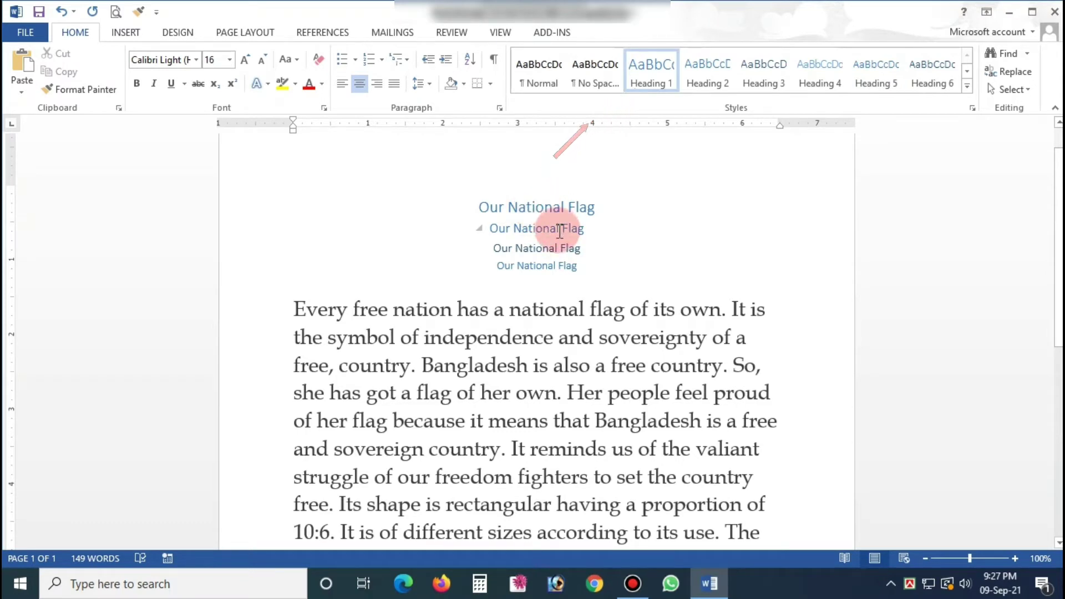
{"action": "left_click", "coordinate": [552, 229]}
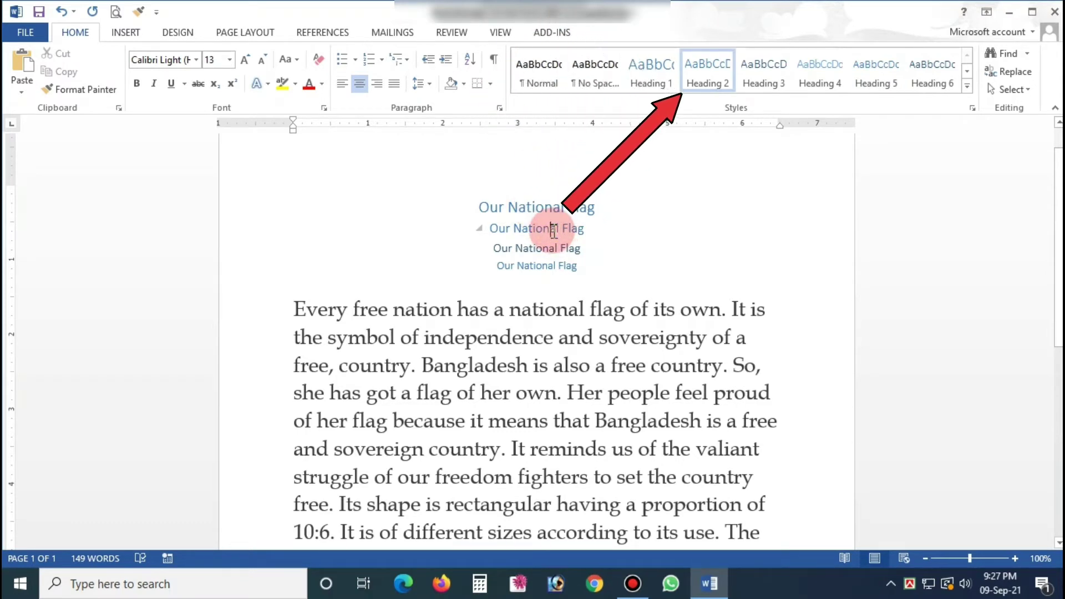
{"action": "left_click", "coordinate": [547, 265]}
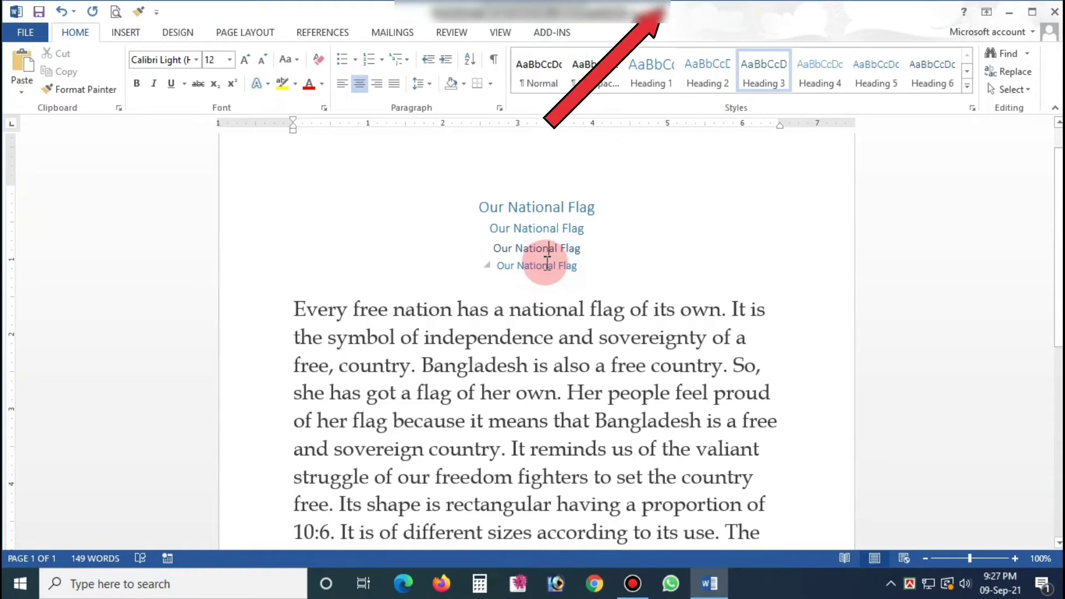
{"action": "left_click", "coordinate": [586, 291]}
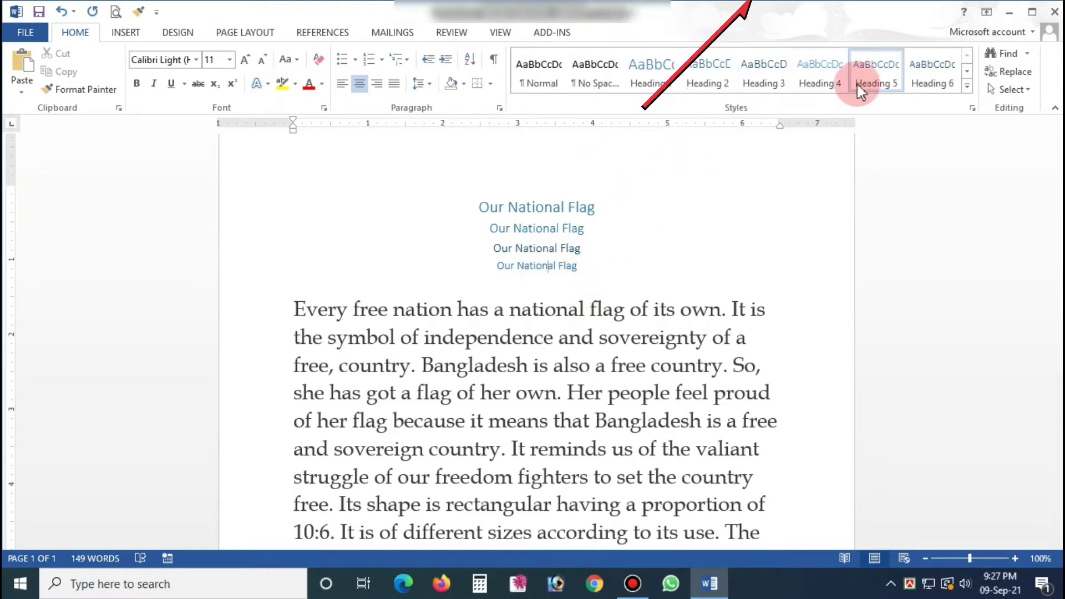
{"action": "left_click", "coordinate": [537, 267]}
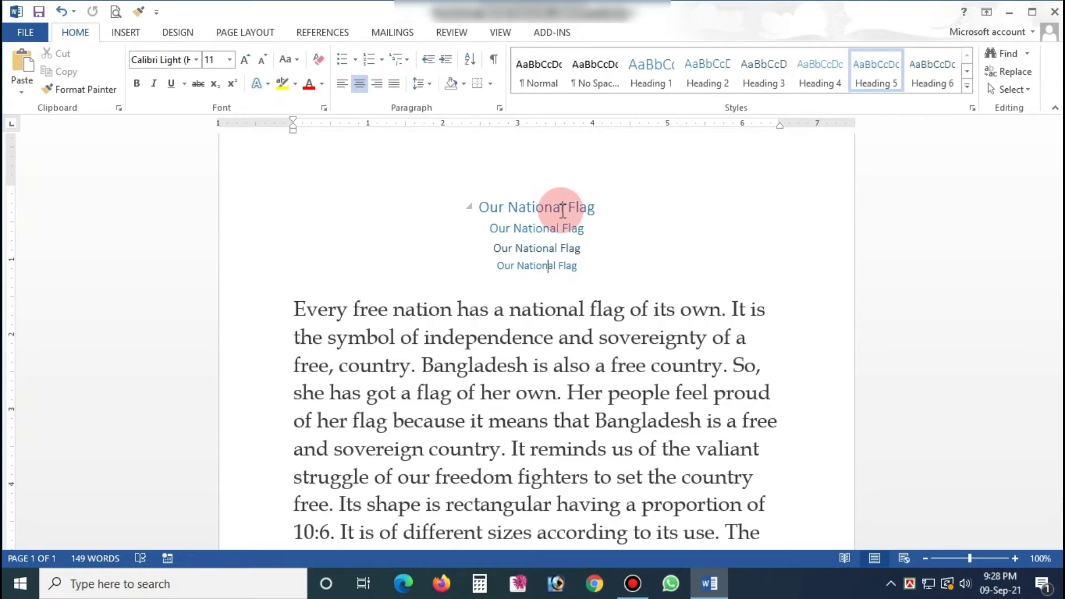
{"action": "left_click", "coordinate": [654, 93]}
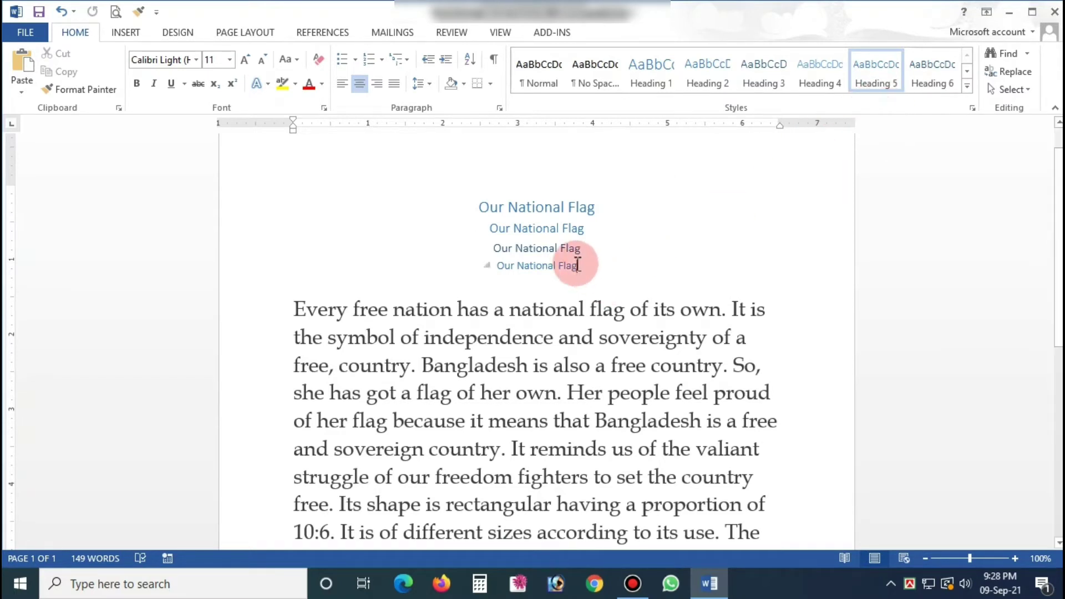
{"action": "left_click_drag", "start_coordinate": [578, 266], "coordinate": [474, 275]}
{"action": "left_click", "coordinate": [667, 280]}
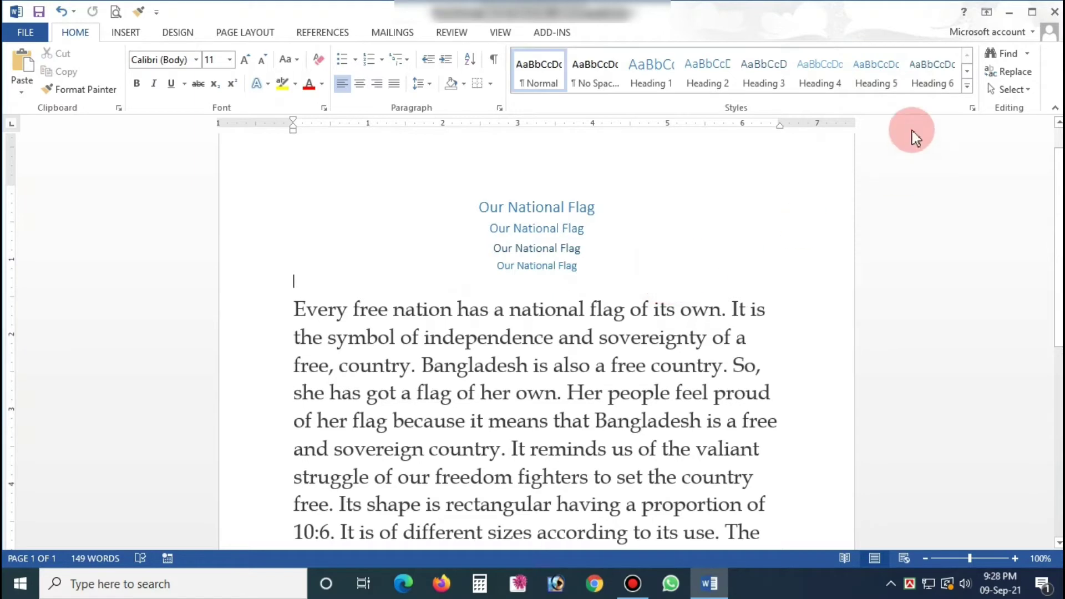
Modify the Heading 5 style of the last title line to use the Broadway font at size 18
{"action": "left_click", "coordinate": [552, 268]}
{"action": "right_click", "coordinate": [876, 73]}
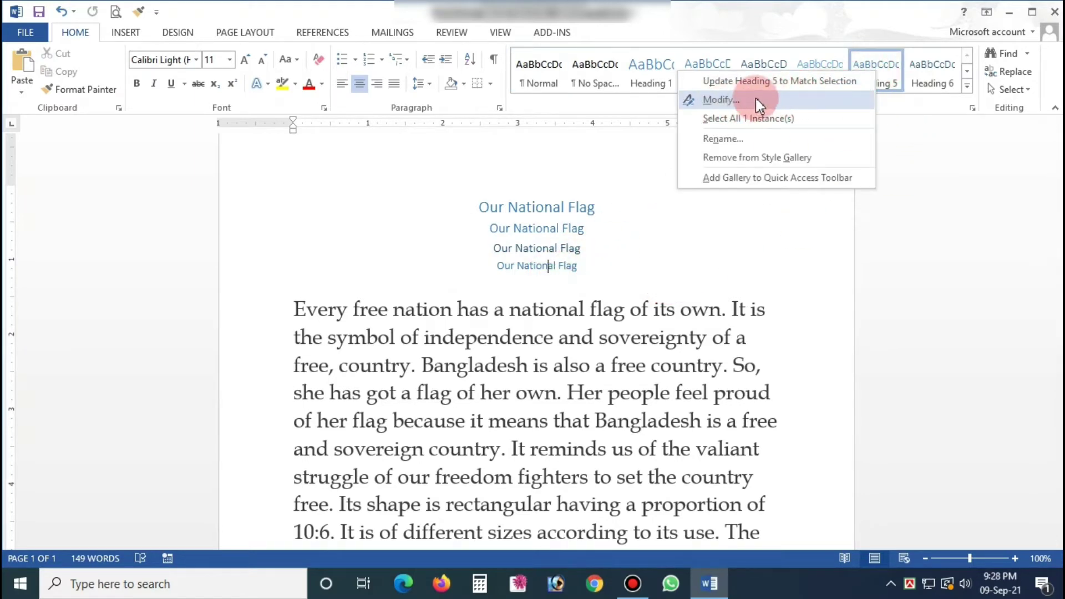
{"action": "left_click", "coordinate": [757, 101]}
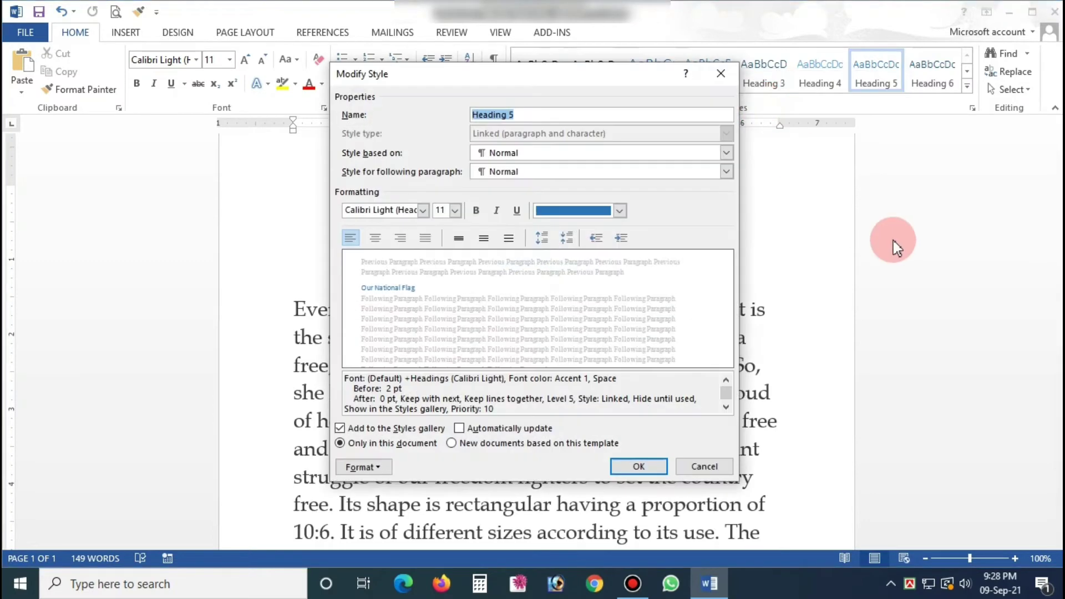
{"action": "left_click", "coordinate": [423, 210]}
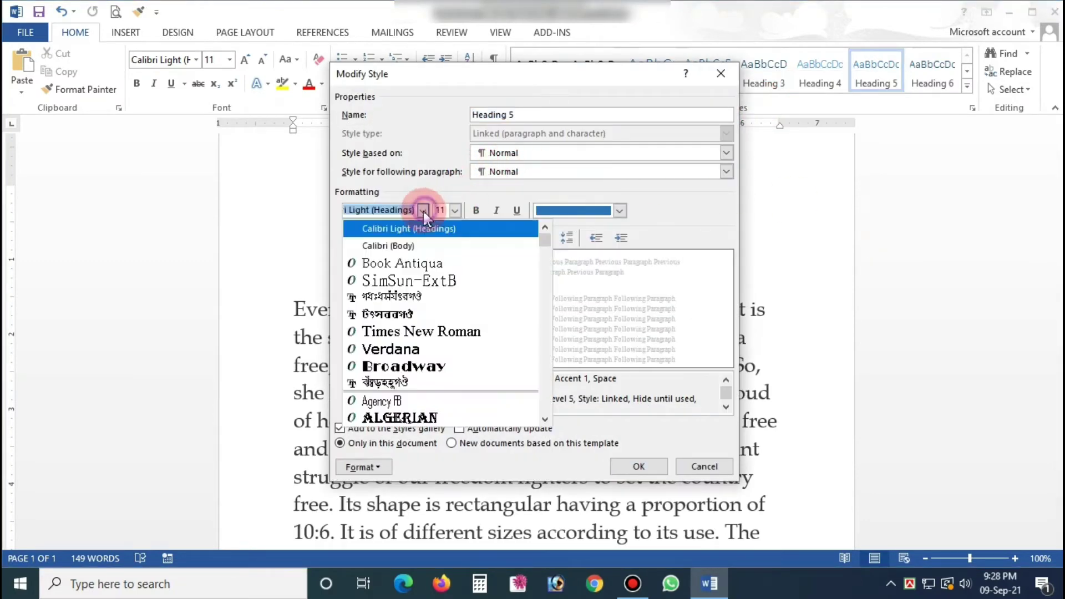
{"action": "left_click", "coordinate": [404, 366]}
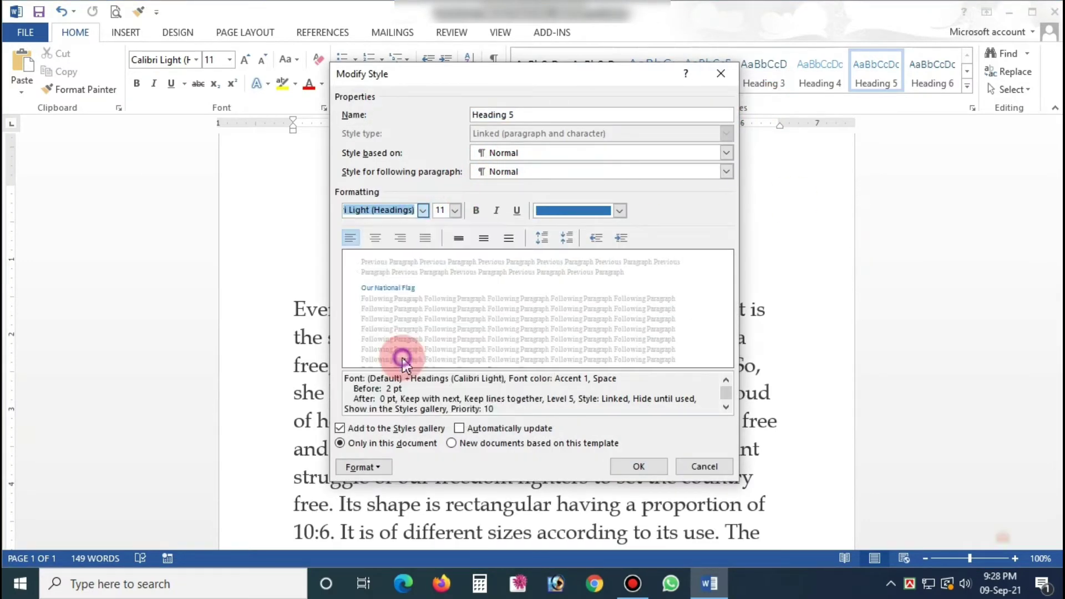
{"action": "left_click", "coordinate": [454, 210]}
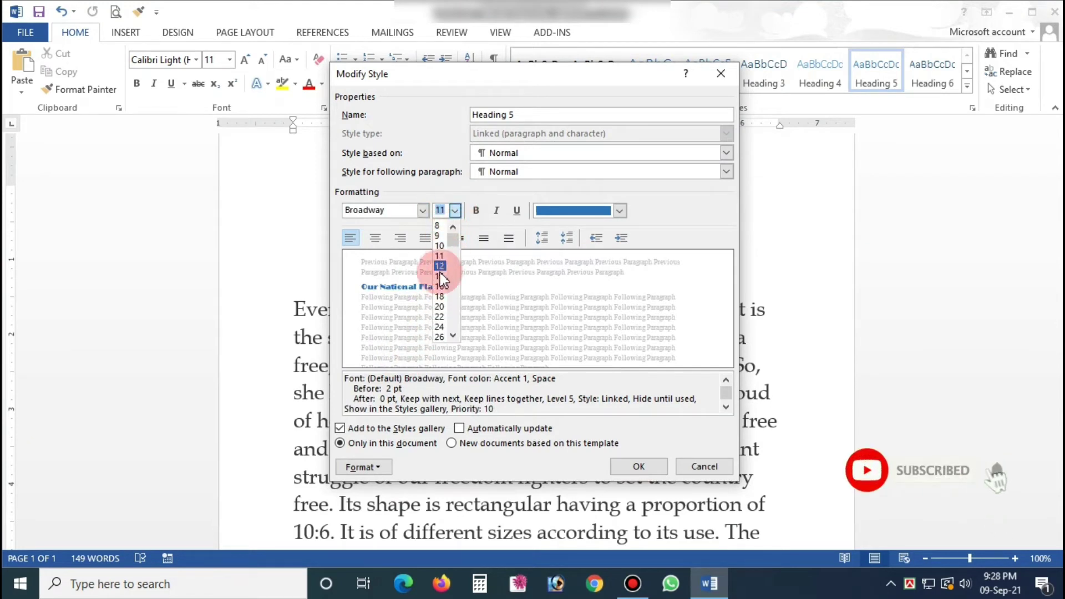
{"action": "left_click", "coordinate": [441, 295]}
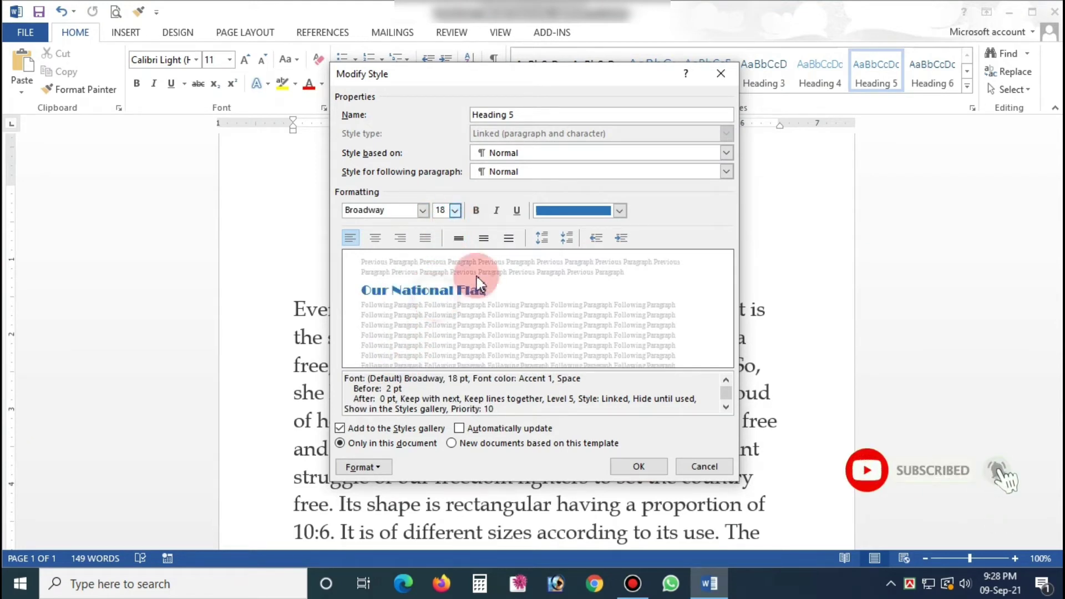
Make the Heading 5 style bold, italic and underlined with an orange font colour, and apply the modified style
{"action": "left_click", "coordinate": [477, 211]}
{"action": "left_click", "coordinate": [497, 211]}
{"action": "left_click", "coordinate": [516, 210]}
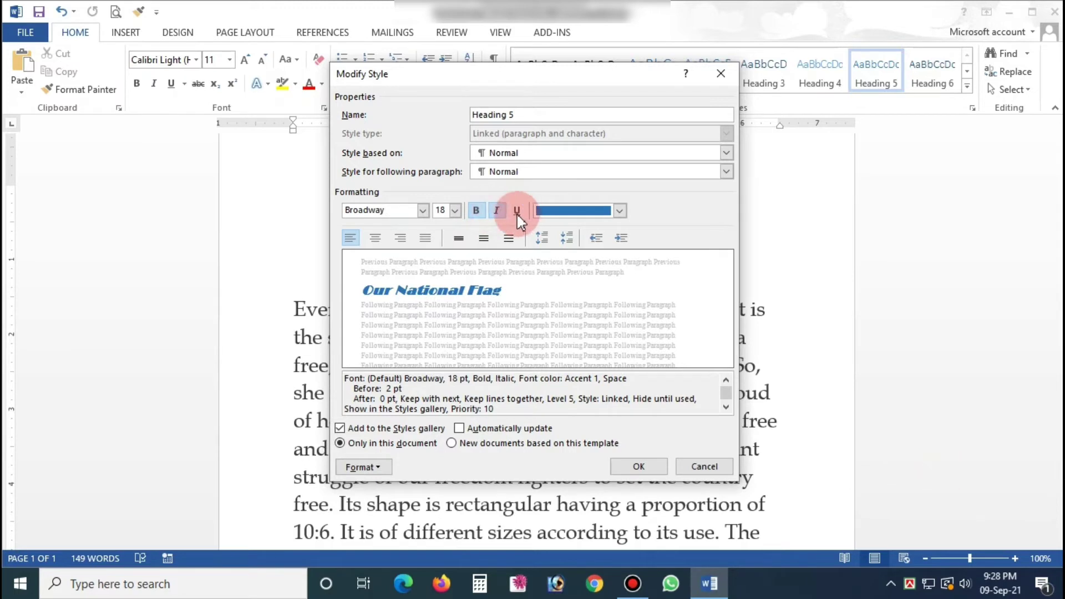
{"action": "left_click", "coordinate": [619, 210]}
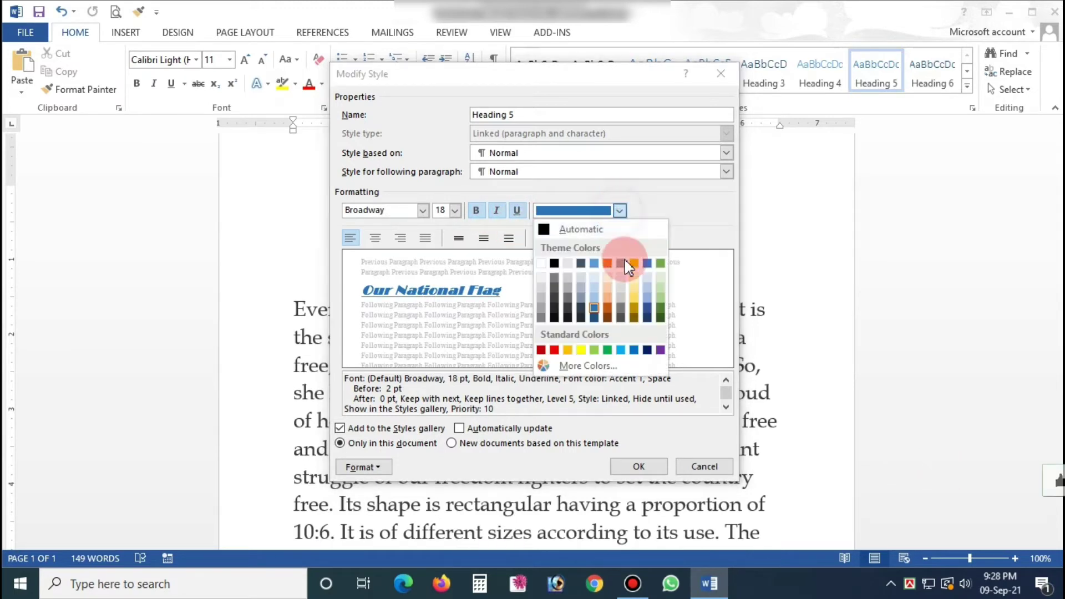
{"action": "left_click", "coordinate": [635, 349]}
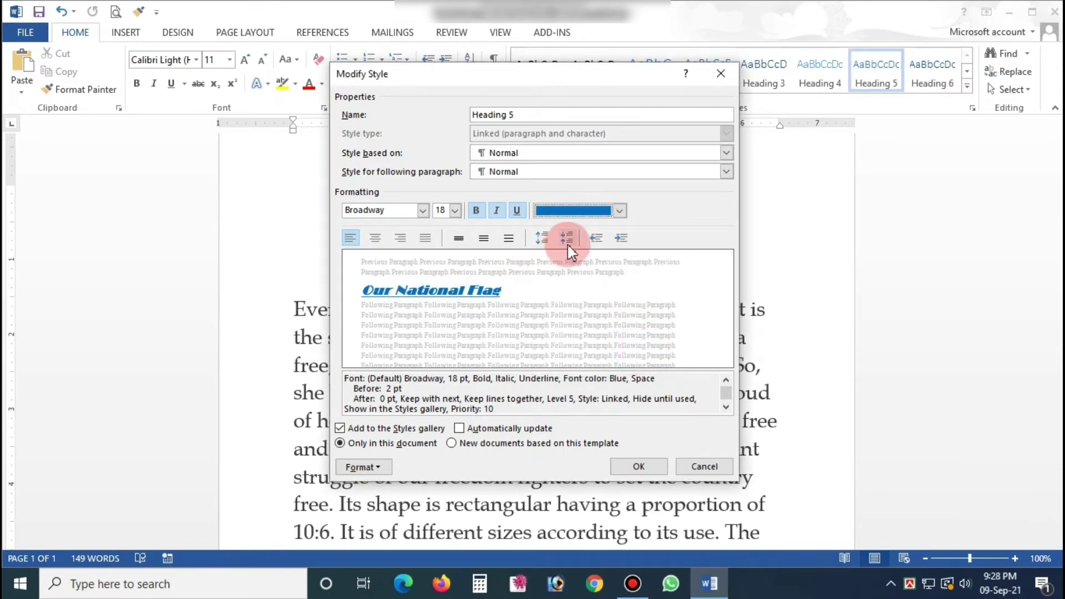
{"action": "left_click", "coordinate": [619, 210]}
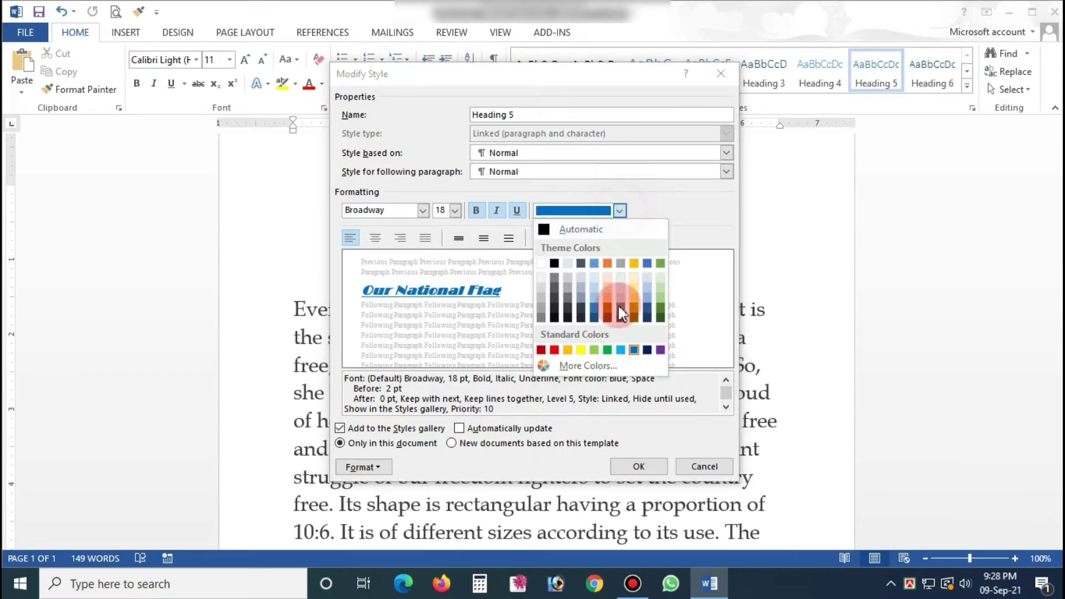
{"action": "left_click", "coordinate": [566, 350]}
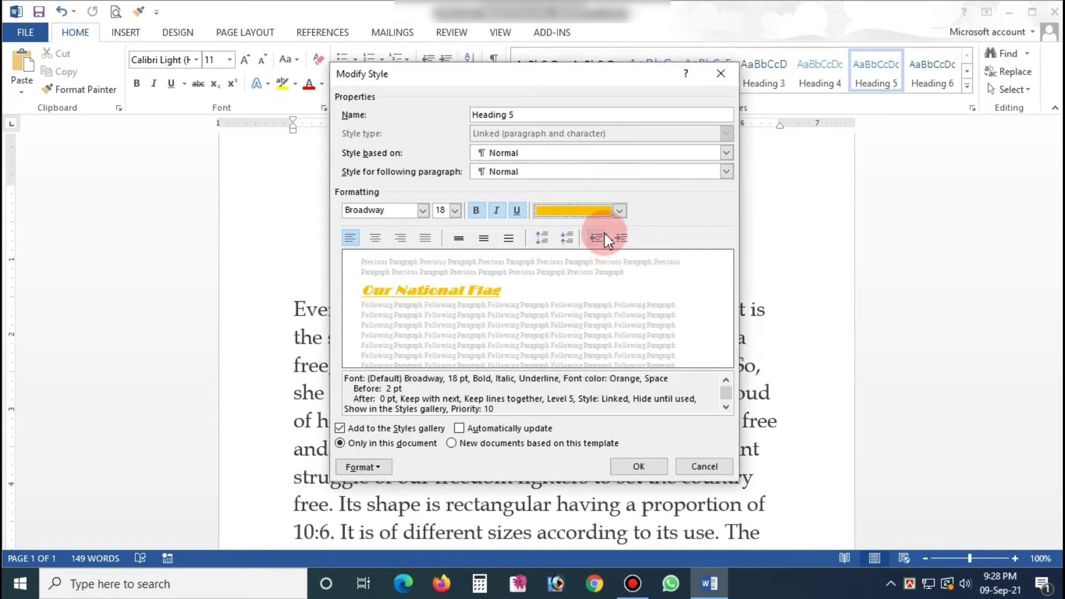
{"action": "left_click", "coordinate": [646, 465]}
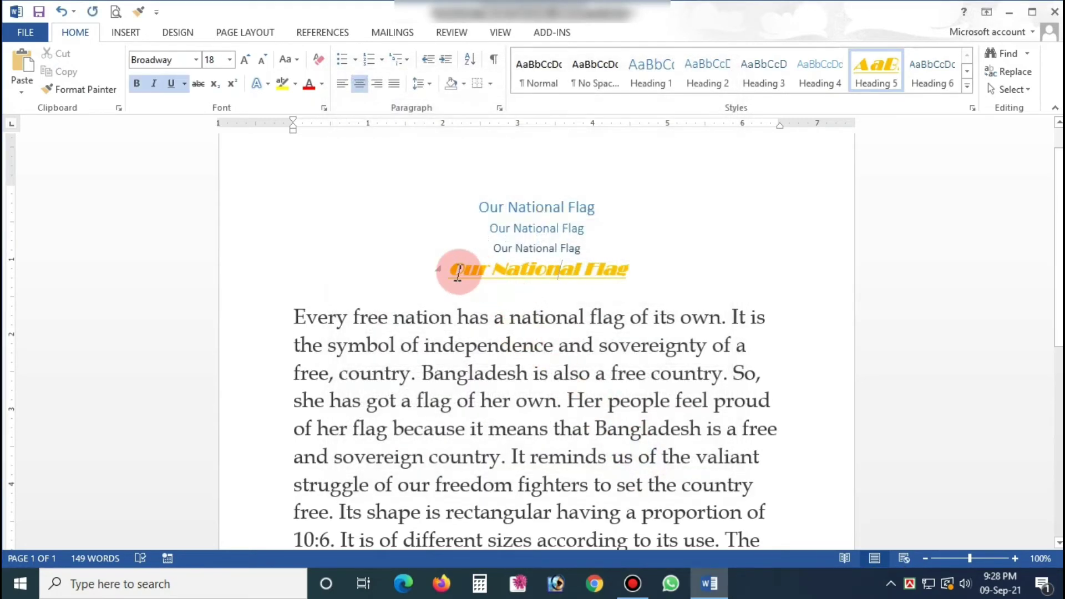
Undo the modification of the Heading 5 style
{"action": "left_click", "coordinate": [627, 271]}
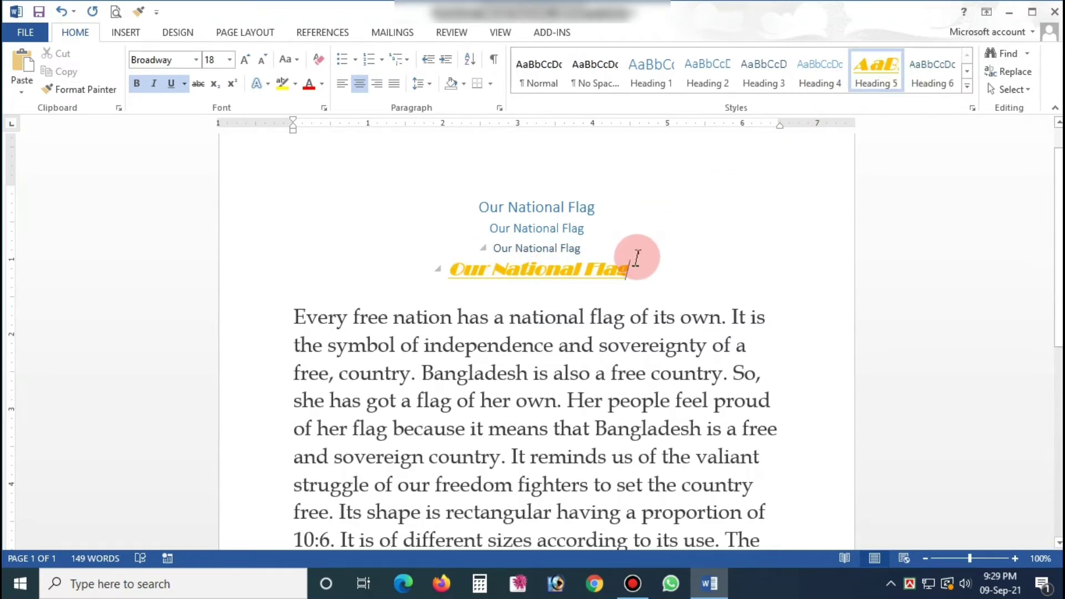
{"action": "key", "text": "ctrl+z"}
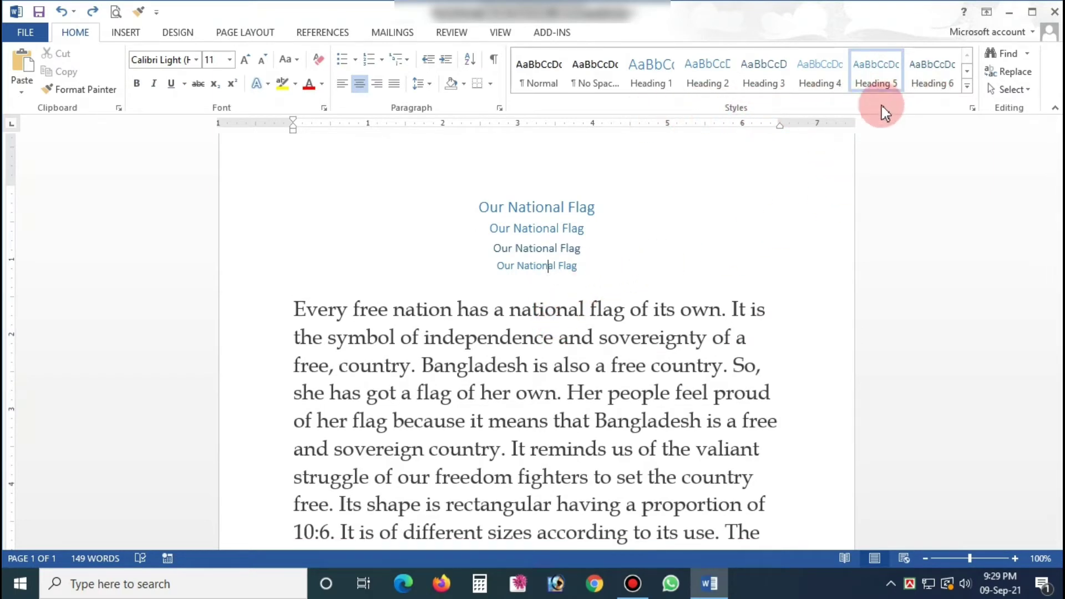
{"action": "left_click", "coordinate": [529, 383]}
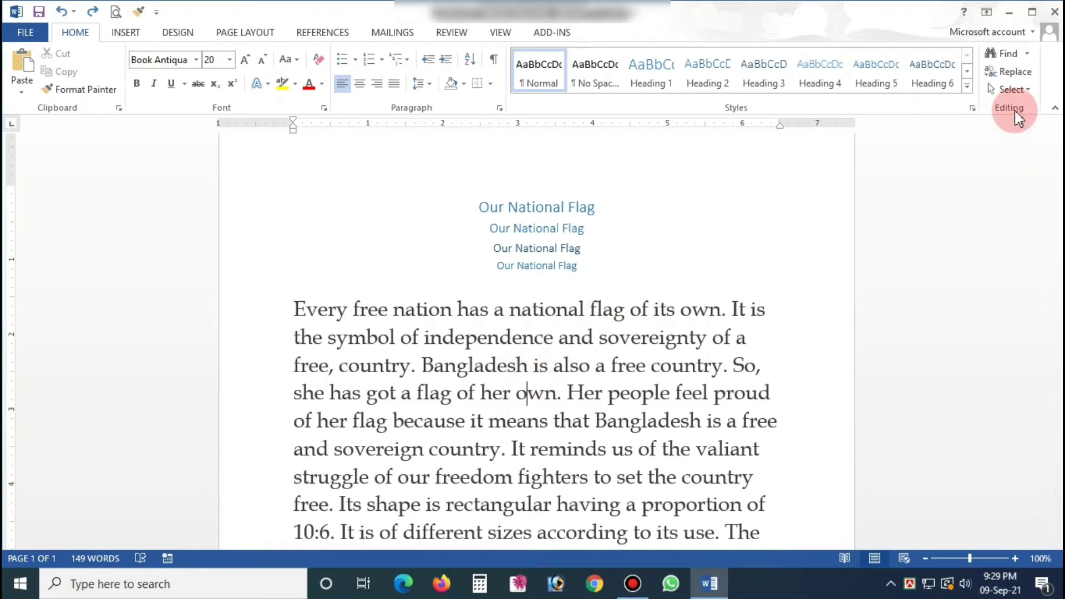
{"action": "left_click", "coordinate": [1031, 53]}
{"action": "left_click", "coordinate": [1032, 54]}
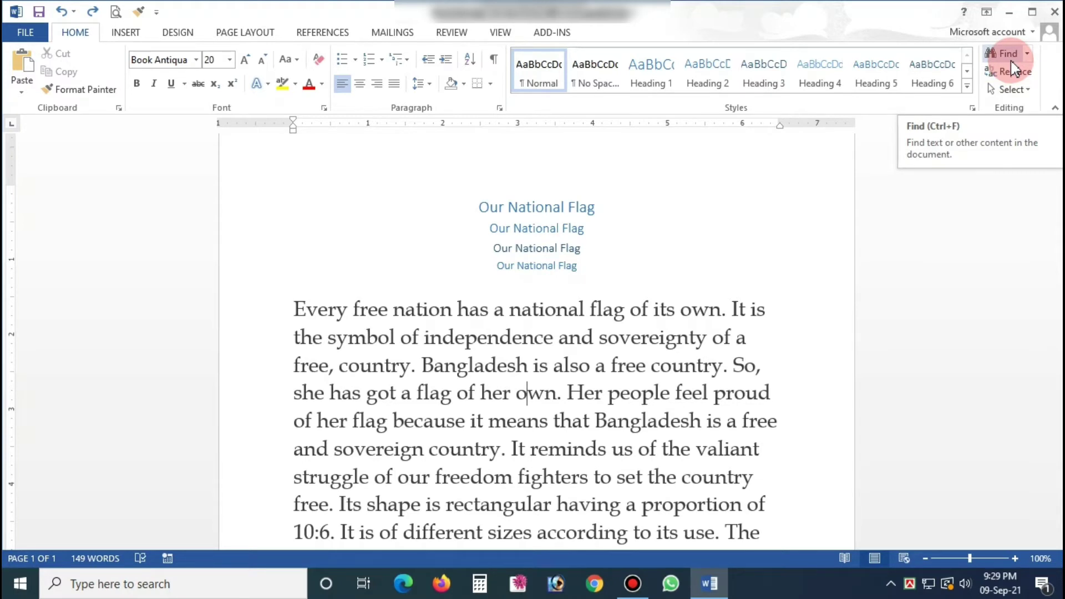
Look through the body text and point out the word "flag" in its first line
{"action": "left_click", "coordinate": [413, 370]}
{"action": "scroll", "coordinate": [595, 337], "scroll_direction": "down", "scroll_amount": 1}
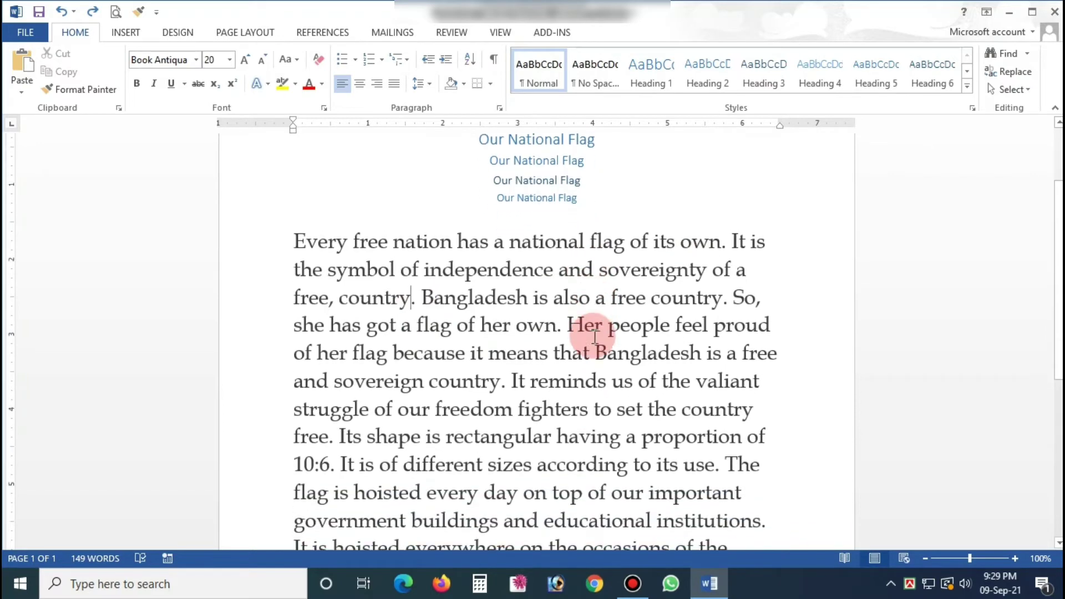
{"action": "scroll", "coordinate": [590, 388], "scroll_direction": "down", "scroll_amount": 3}
{"action": "scroll", "coordinate": [589, 407], "scroll_direction": "up", "scroll_amount": 2}
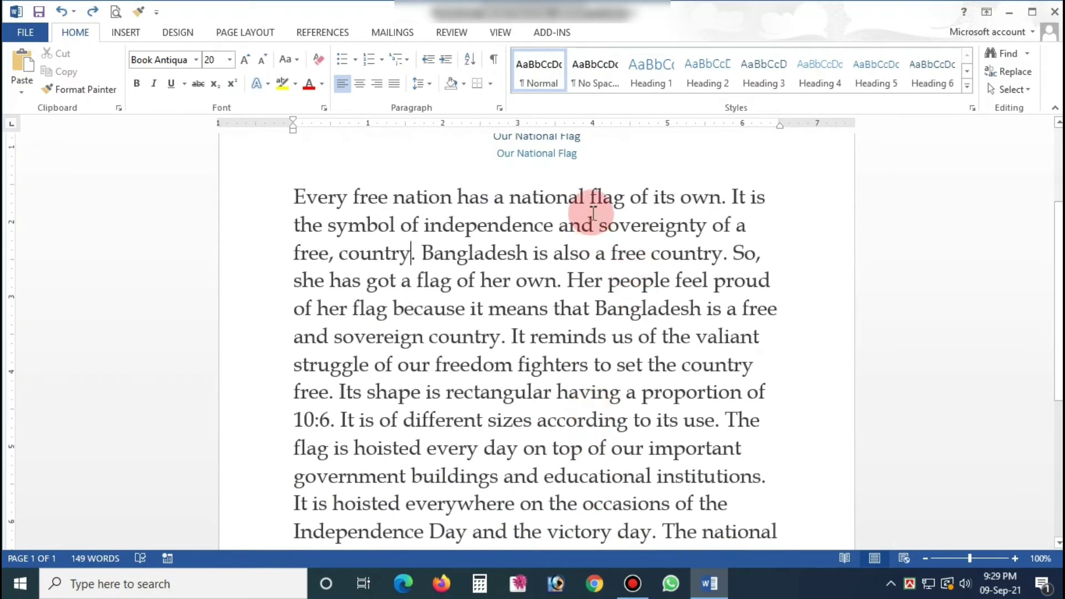
{"action": "left_click_drag", "start_coordinate": [589, 198], "coordinate": [620, 195]}
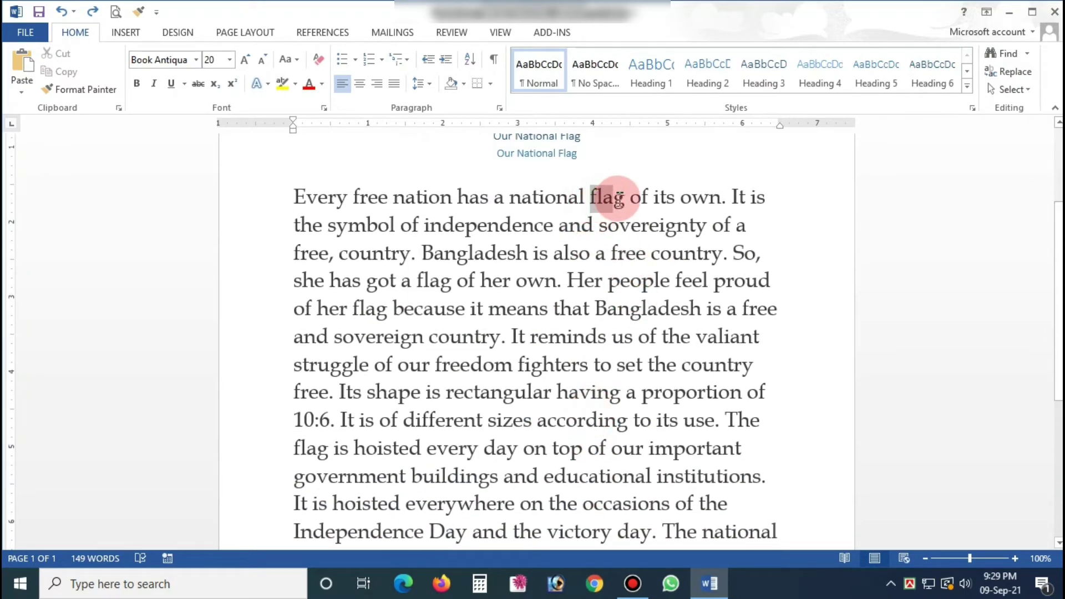
{"action": "left_click", "coordinate": [618, 201]}
{"action": "scroll", "coordinate": [698, 305], "scroll_direction": "up", "scroll_amount": 3}
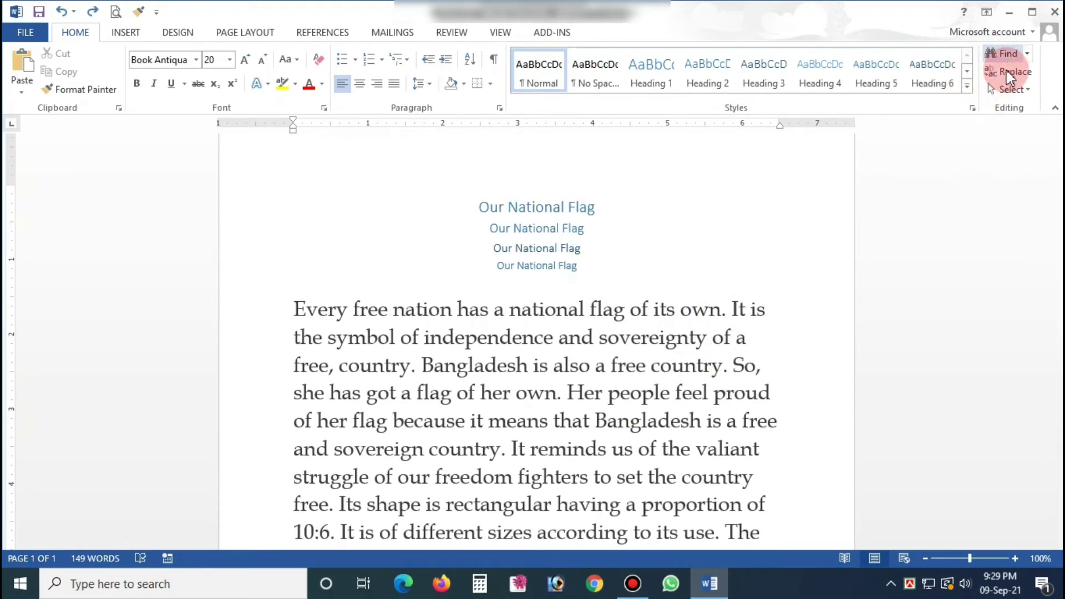
Search the document for "flag" and review the highlighted matches in the title lines and body text
{"action": "left_click", "coordinate": [1002, 53]}
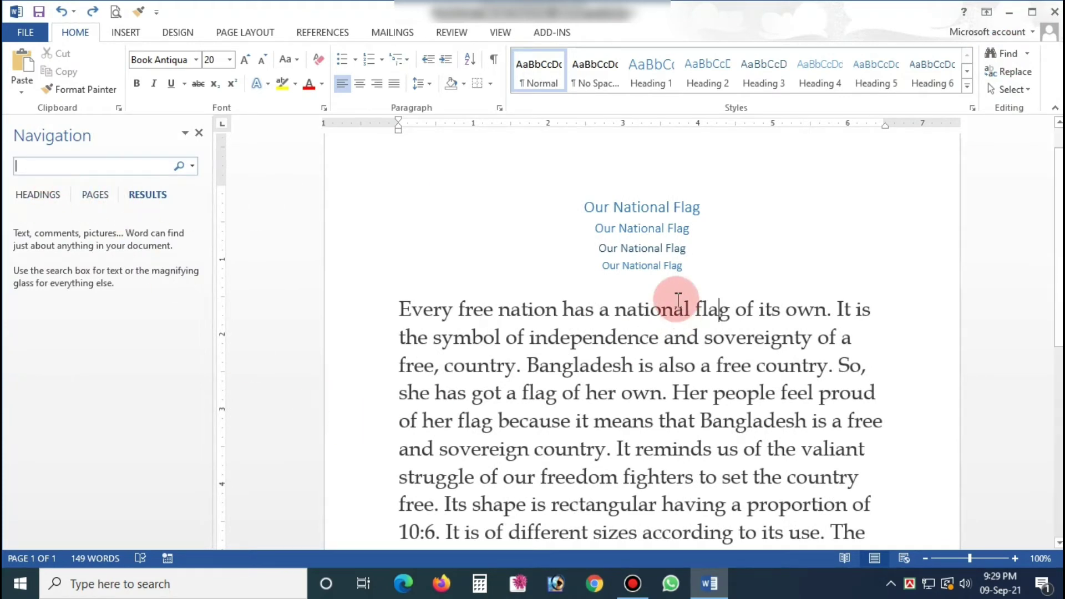
{"action": "type", "text": "f"}
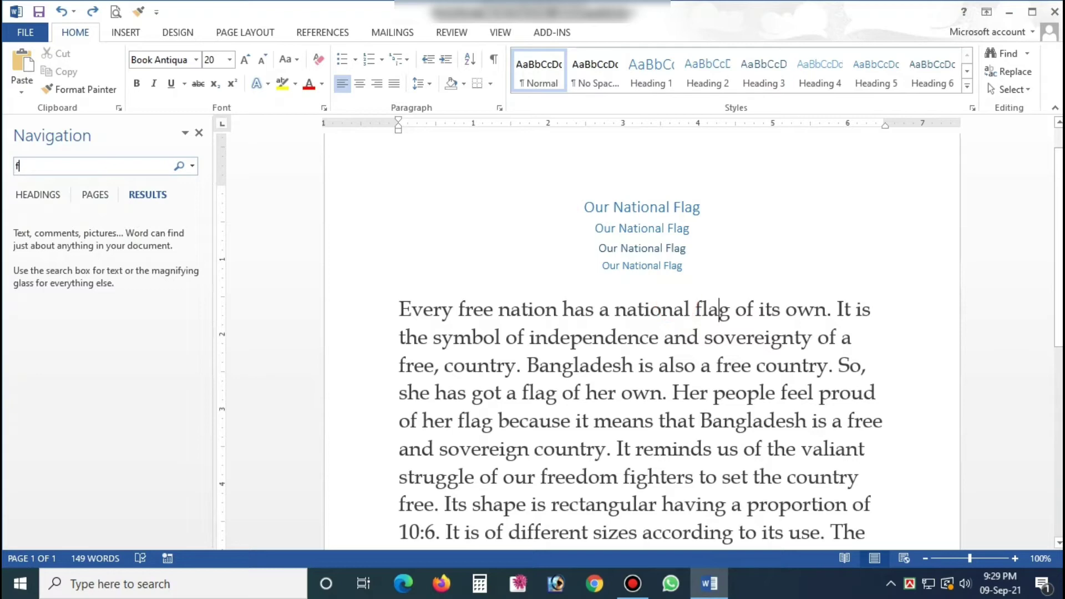
{"action": "type", "text": "lag"}
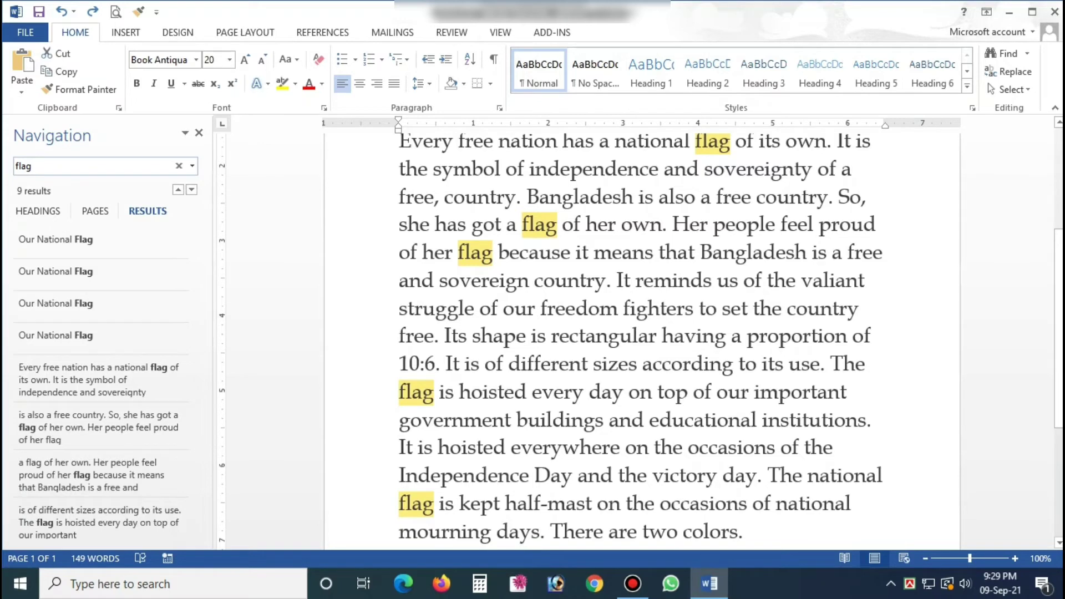
{"action": "scroll", "coordinate": [654, 347], "scroll_direction": "up", "scroll_amount": 2}
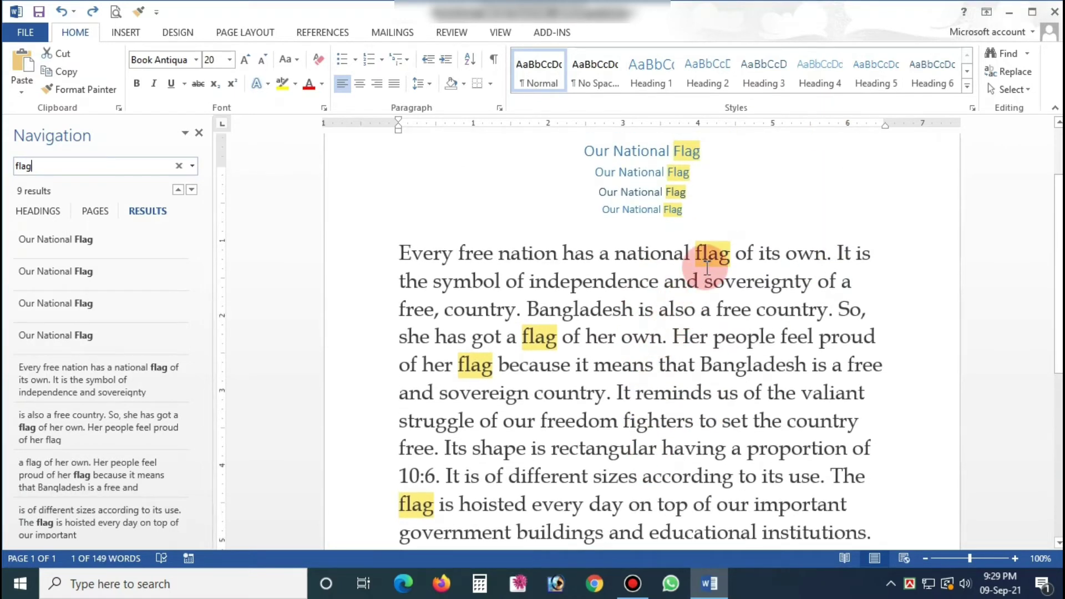
{"action": "scroll", "coordinate": [710, 255], "scroll_direction": "up", "scroll_amount": 1}
{"action": "scroll", "coordinate": [714, 266], "scroll_direction": "down", "scroll_amount": 4}
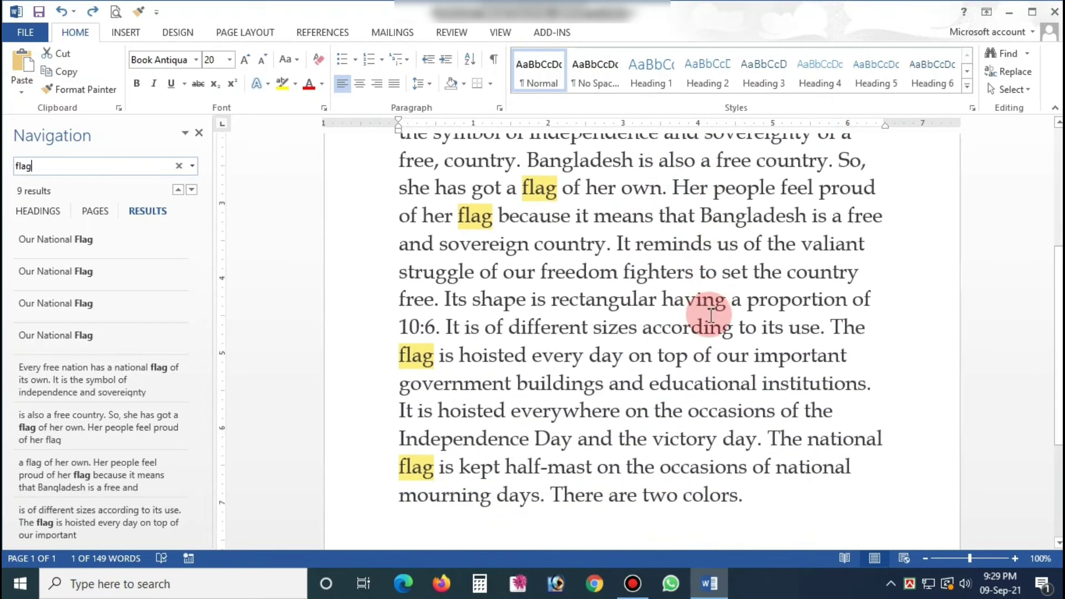
{"action": "scroll", "coordinate": [528, 409], "scroll_direction": "up", "scroll_amount": 1}
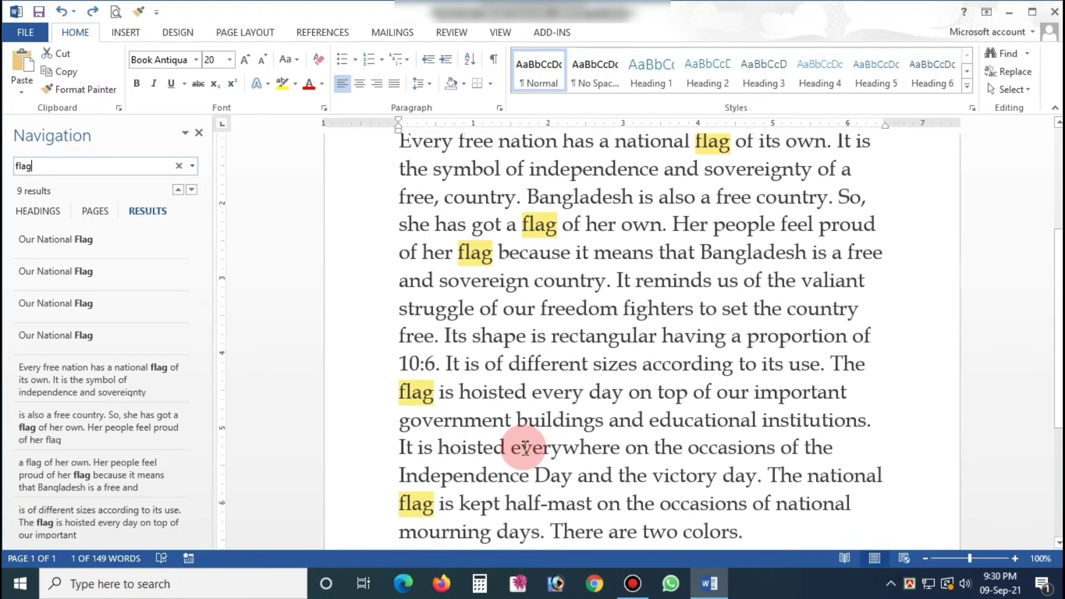
{"action": "scroll", "coordinate": [524, 447], "scroll_direction": "up", "scroll_amount": 2}
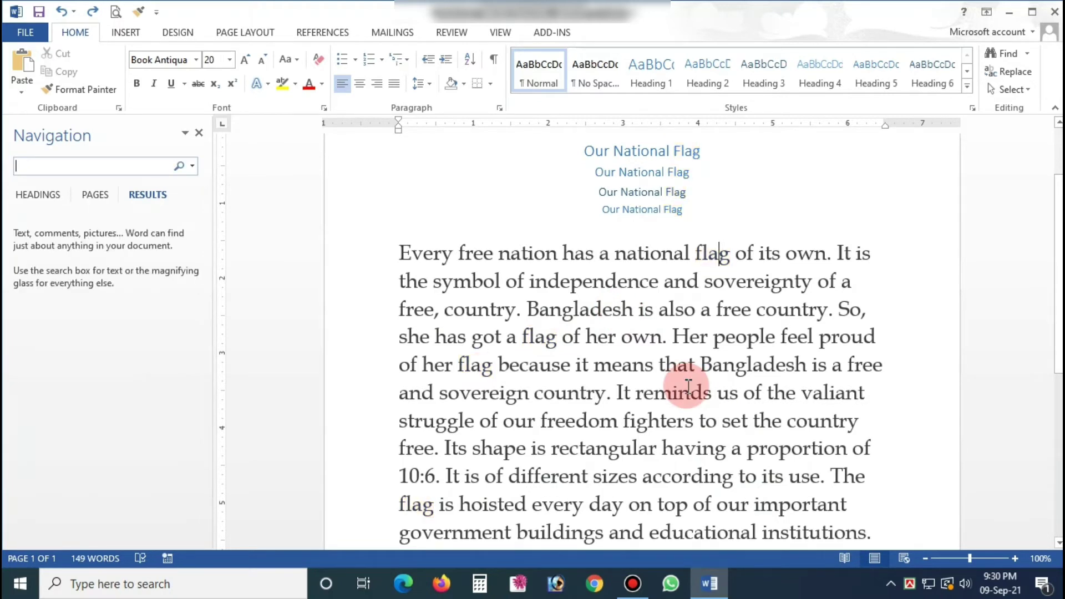
Search the document for "it" instead and review the highlighted matches
{"action": "type", "text": "it"}
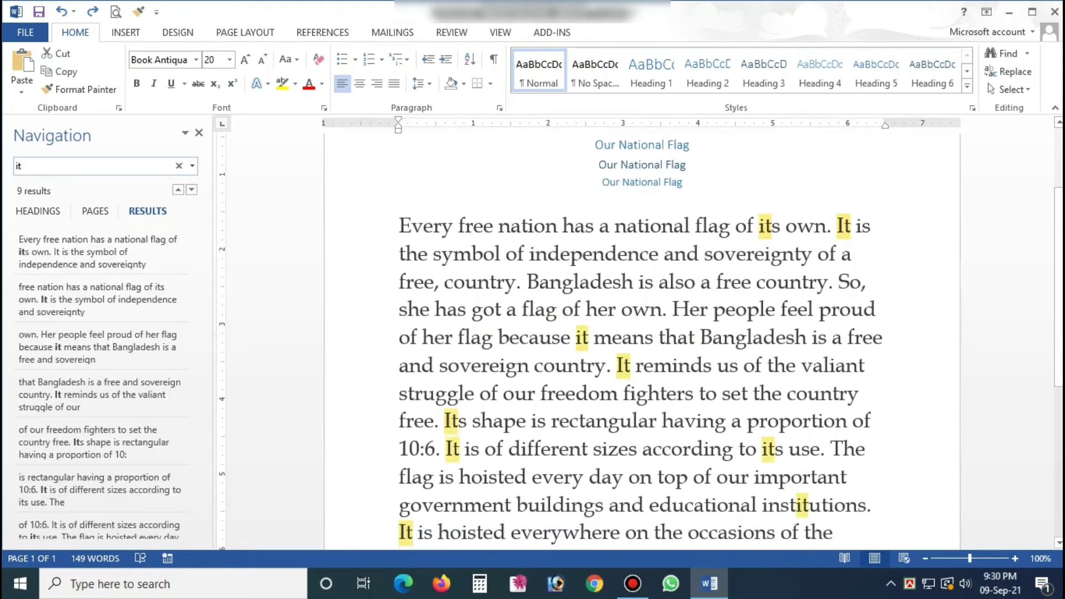
{"action": "scroll", "coordinate": [753, 373], "scroll_direction": "down", "scroll_amount": 3}
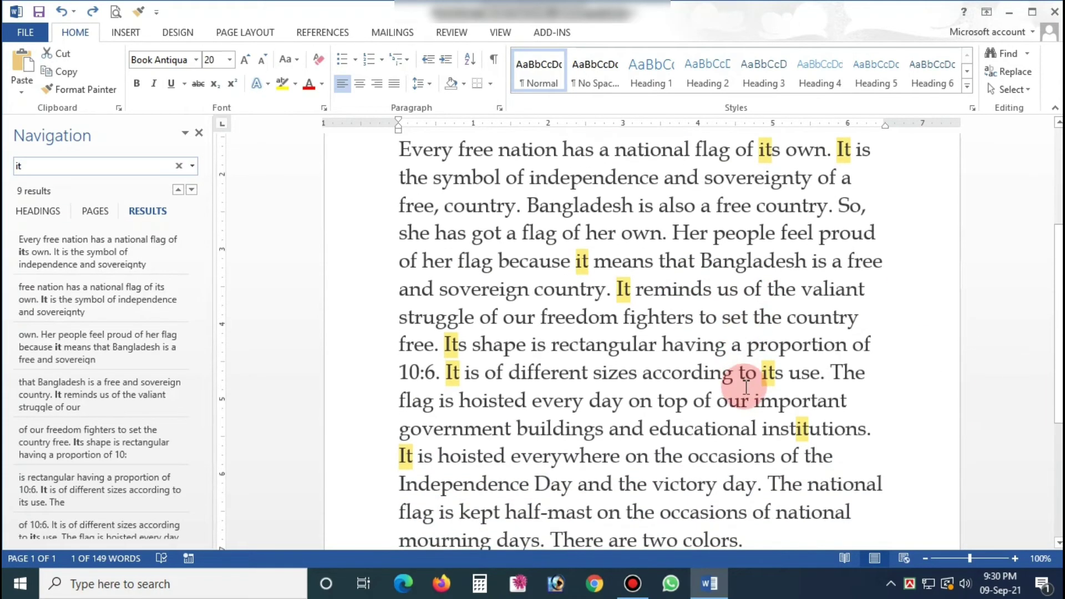
{"action": "scroll", "coordinate": [737, 431], "scroll_direction": "up", "scroll_amount": 4}
{"action": "scroll", "coordinate": [728, 433], "scroll_direction": "up", "scroll_amount": 1}
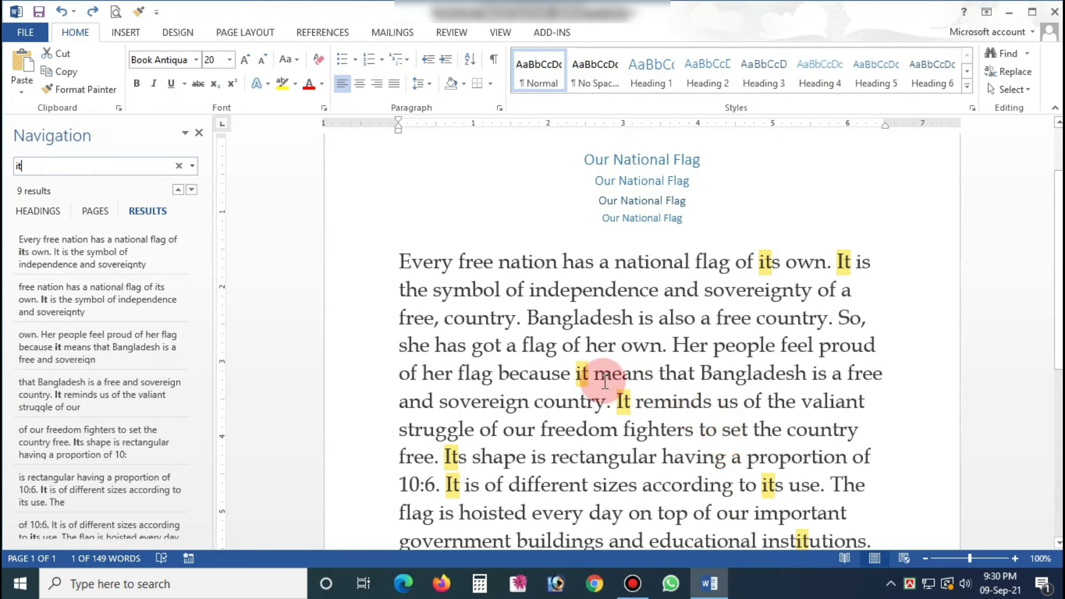
Clear the search text and close the Navigation pane, reopening the search once before closing it again
{"action": "left_click", "coordinate": [179, 165]}
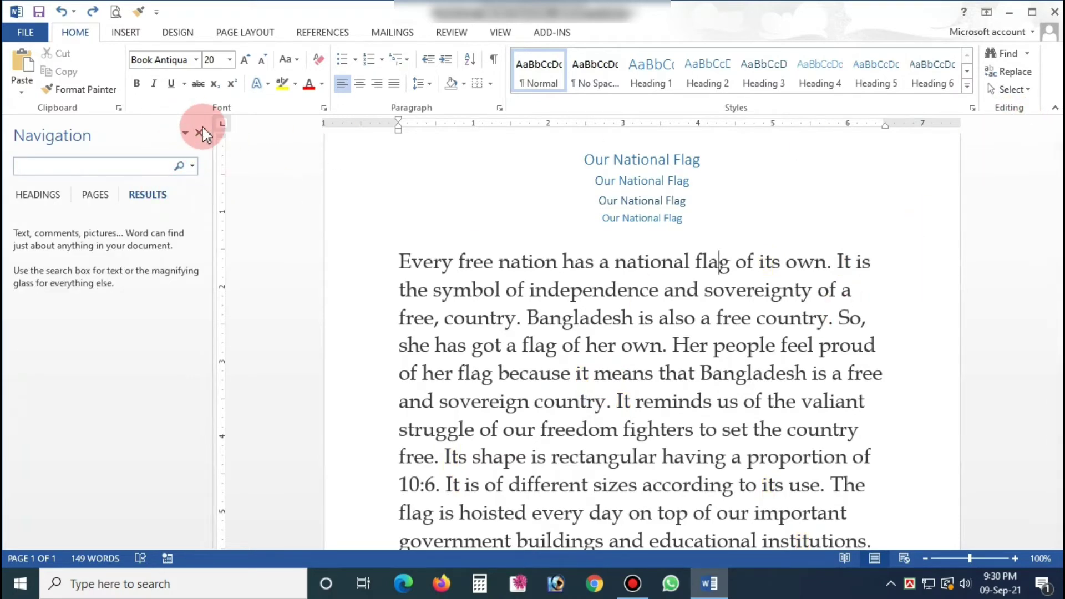
{"action": "left_click", "coordinate": [200, 132]}
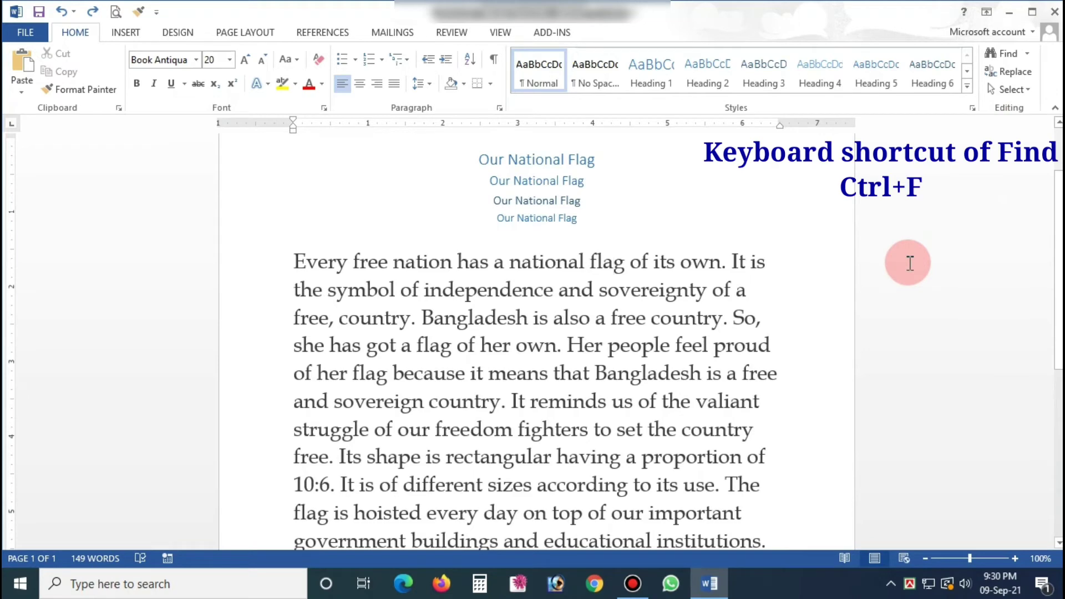
{"action": "key", "text": "ctrl+f"}
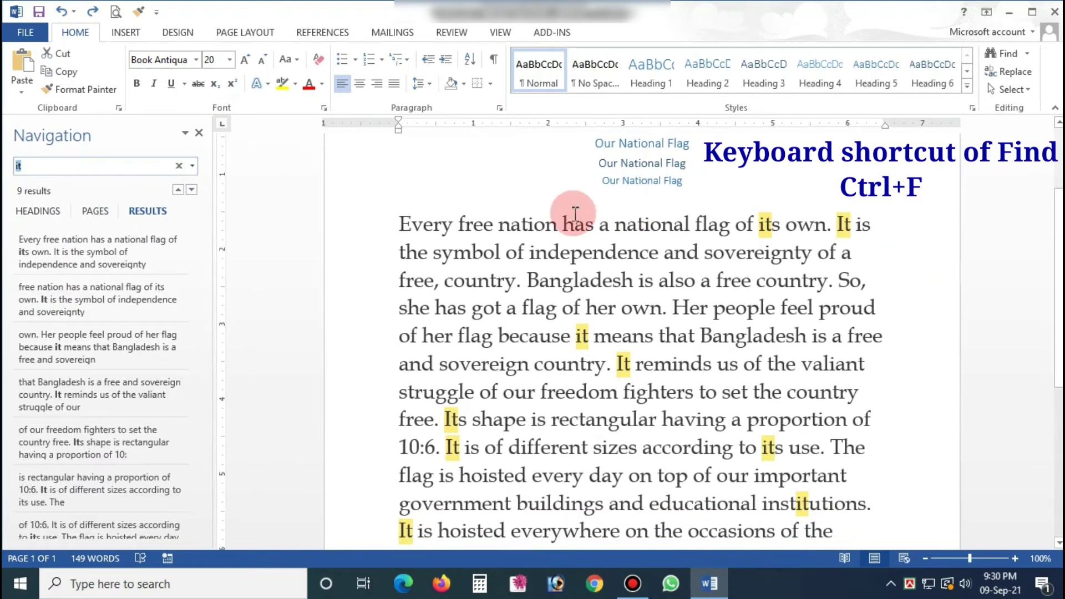
{"action": "left_click", "coordinate": [198, 133]}
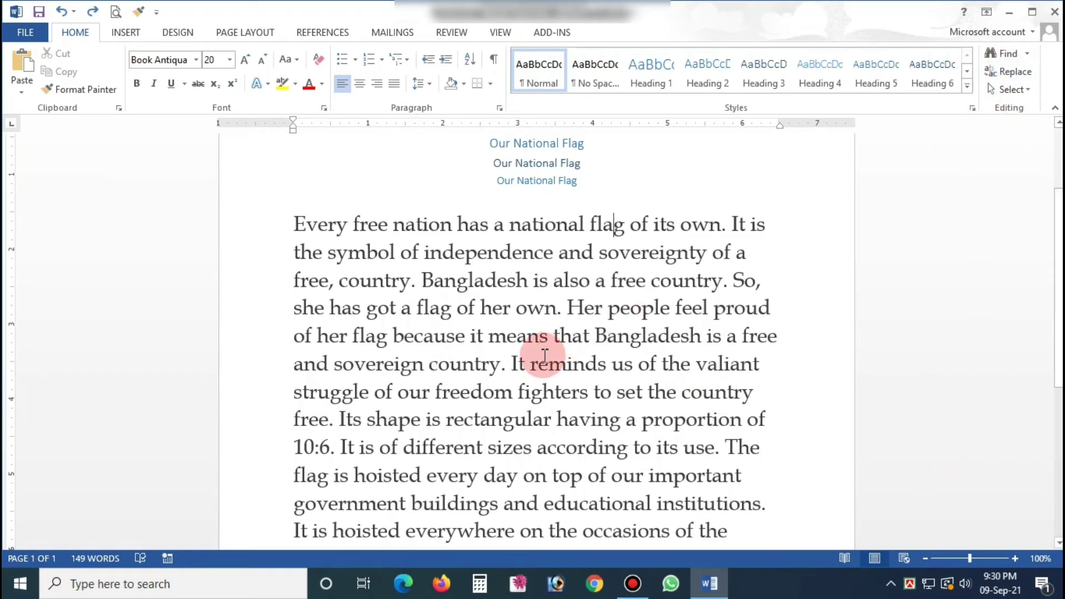
Replace every occurrence of "flag" in the document with "FLAG" and close Find and Replace
{"action": "key", "text": "ctrl+h"}
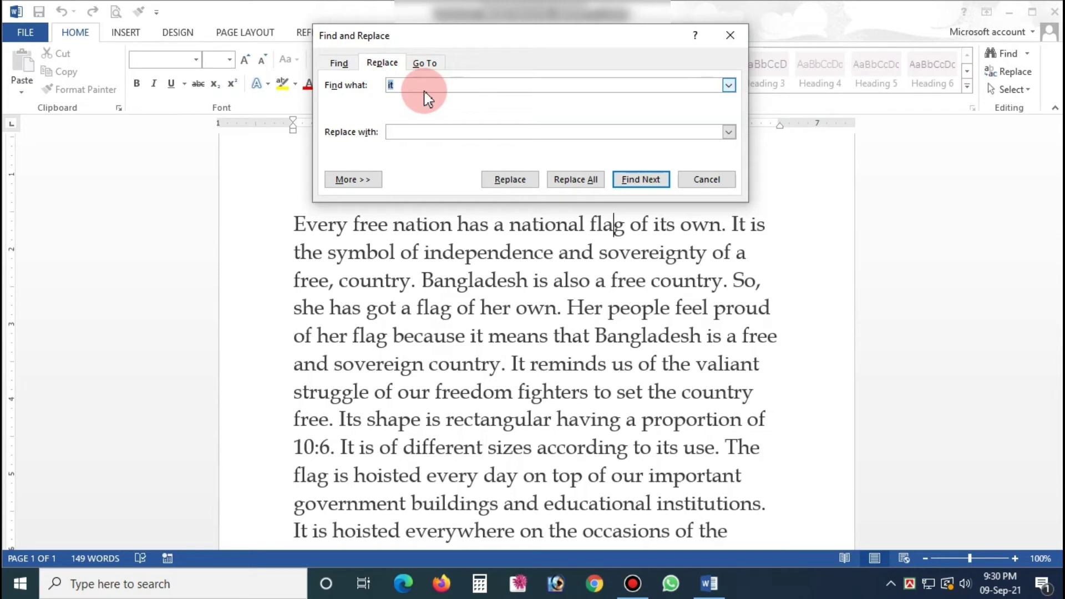
{"action": "left_click", "coordinate": [339, 62]}
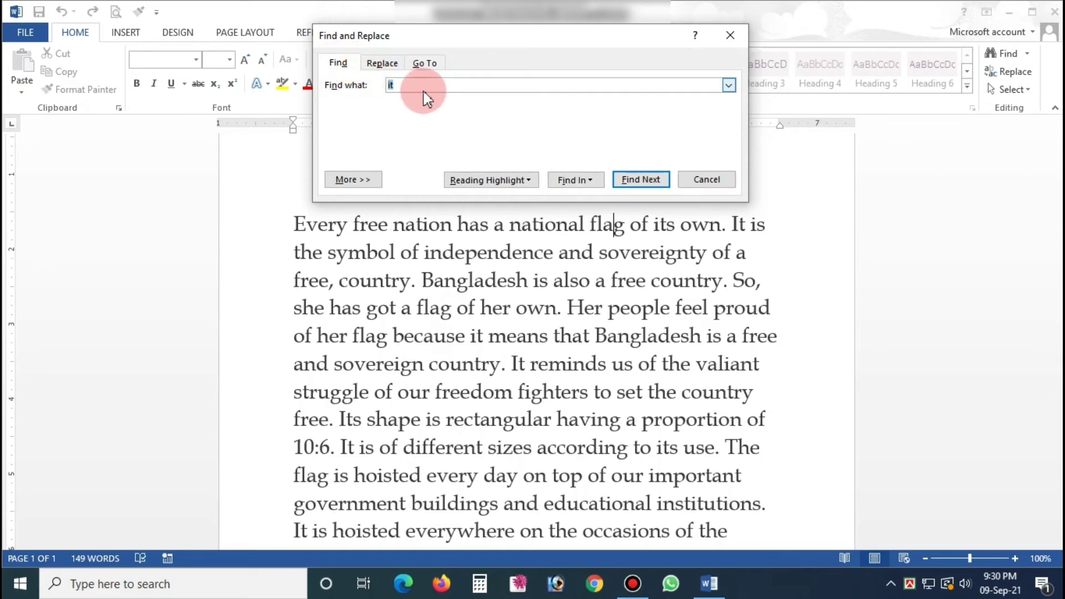
{"action": "left_click", "coordinate": [383, 63]}
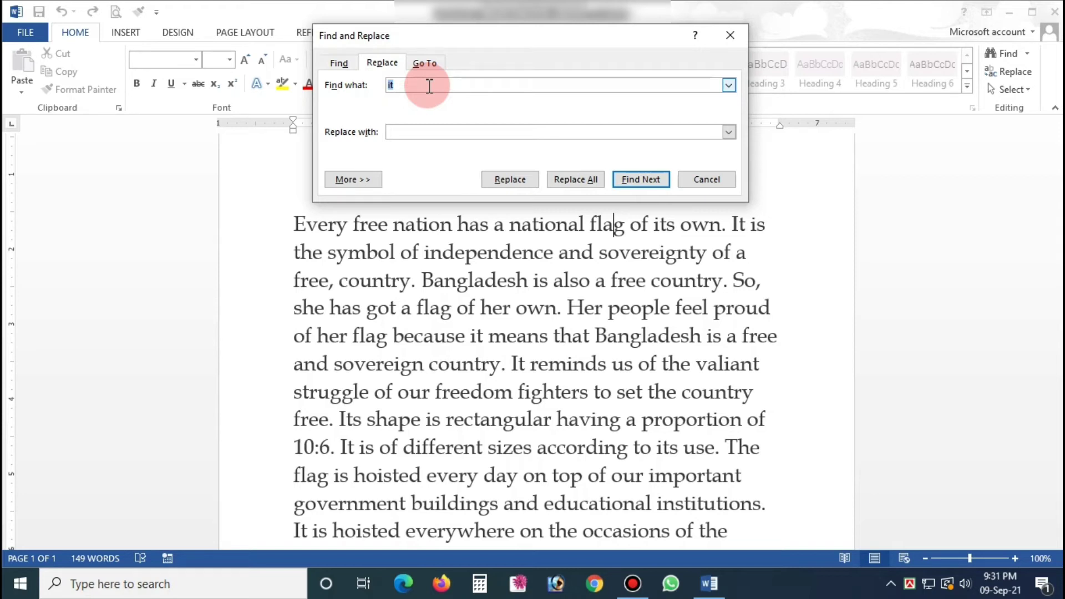
{"action": "type", "text": "flag"}
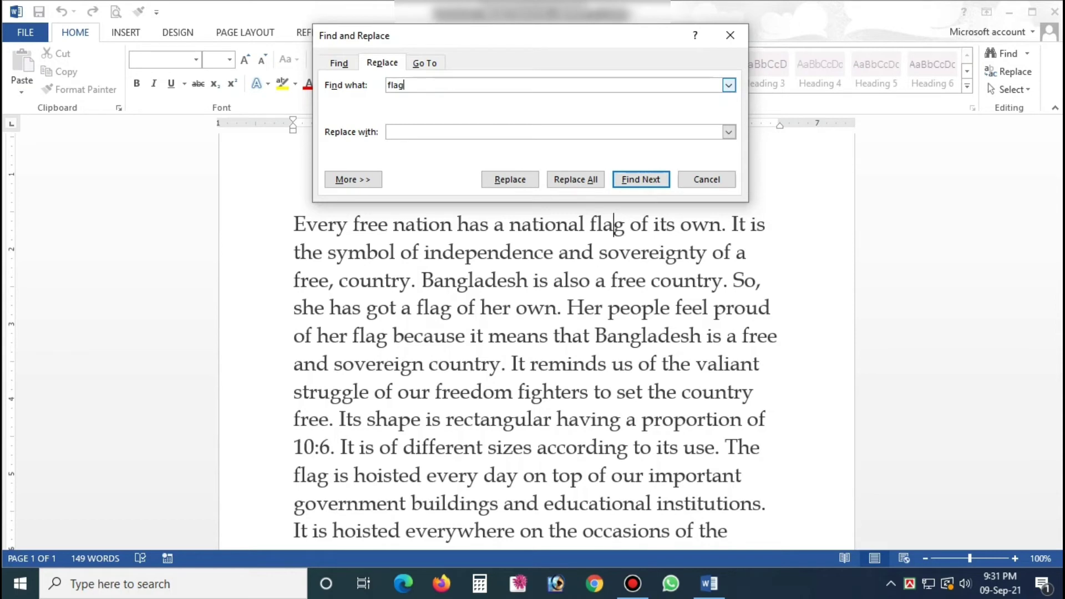
{"action": "left_click", "coordinate": [469, 138]}
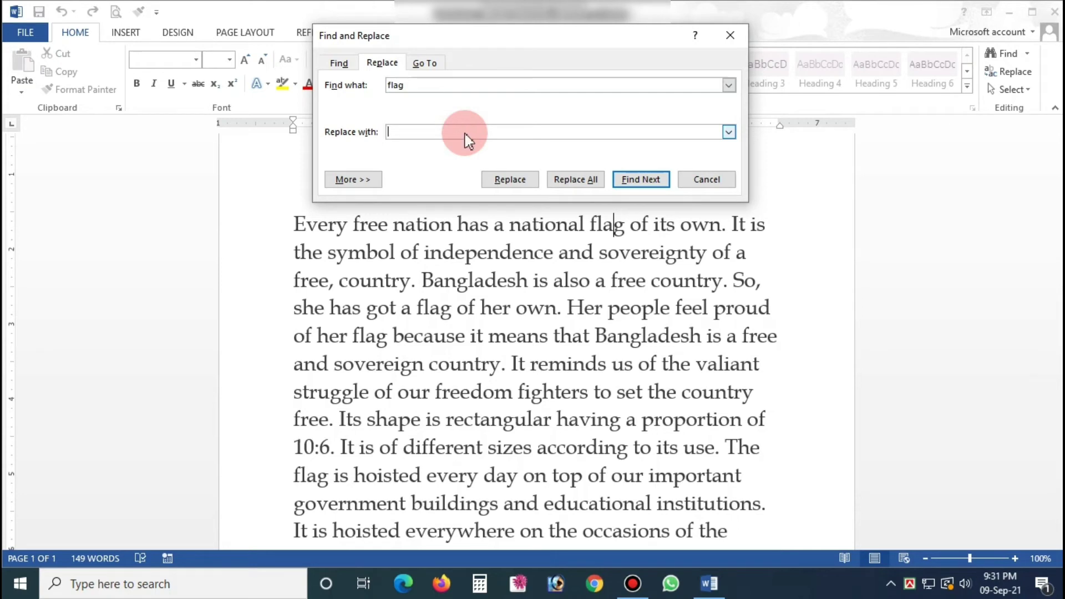
{"action": "type", "text": "FLAG"}
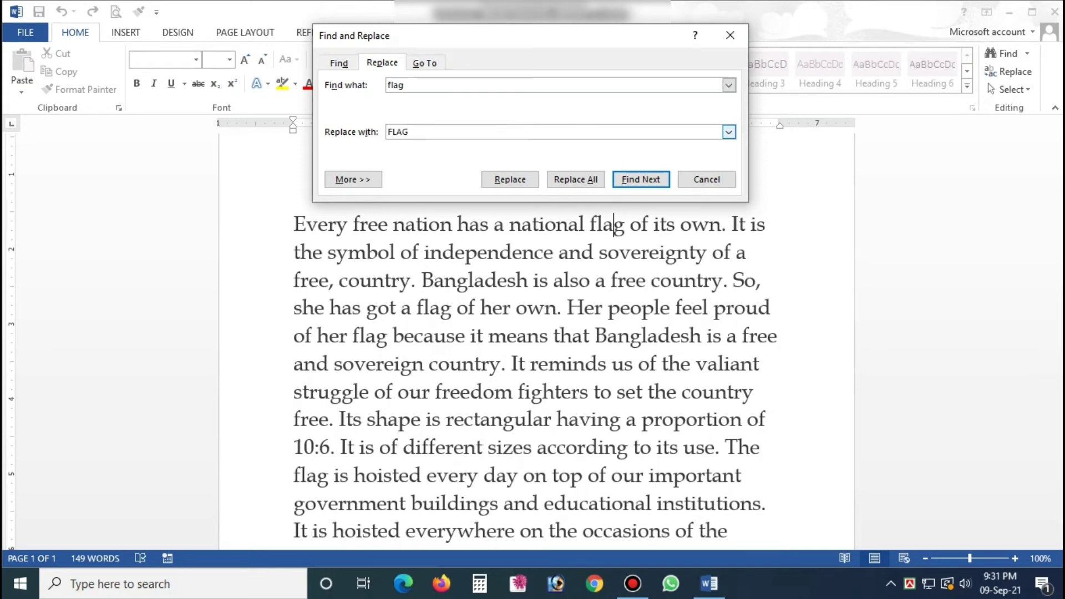
{"action": "left_click", "coordinate": [515, 184]}
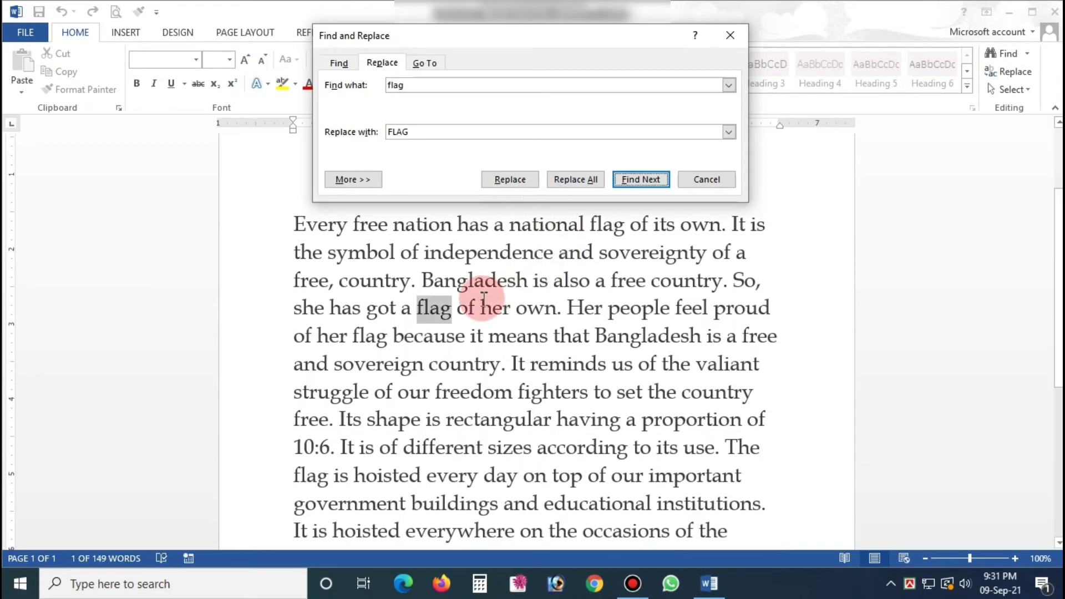
{"action": "left_click", "coordinate": [578, 182]}
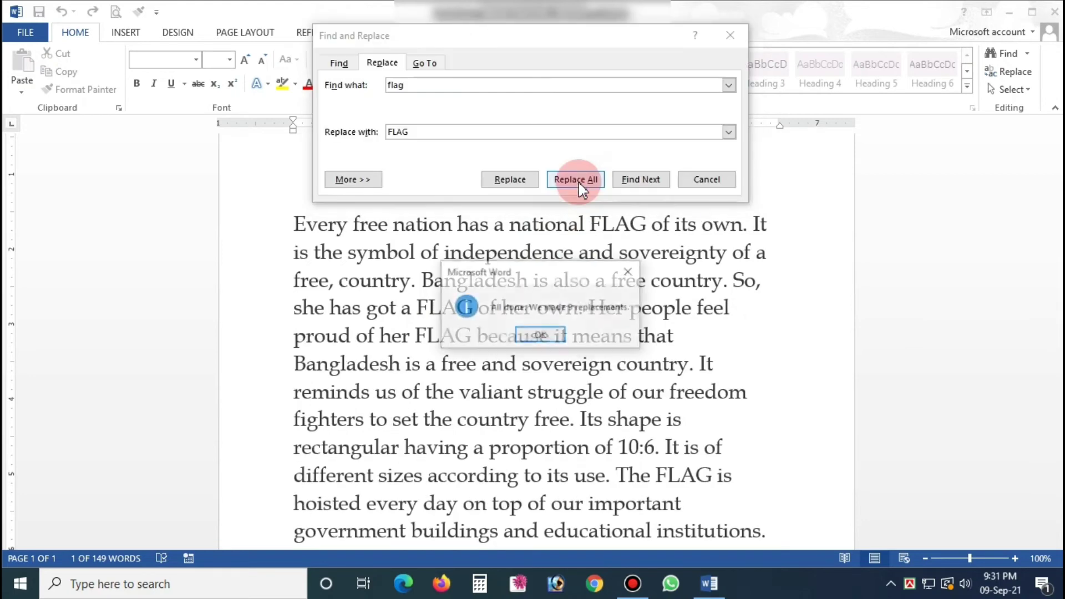
{"action": "left_click", "coordinate": [557, 339]}
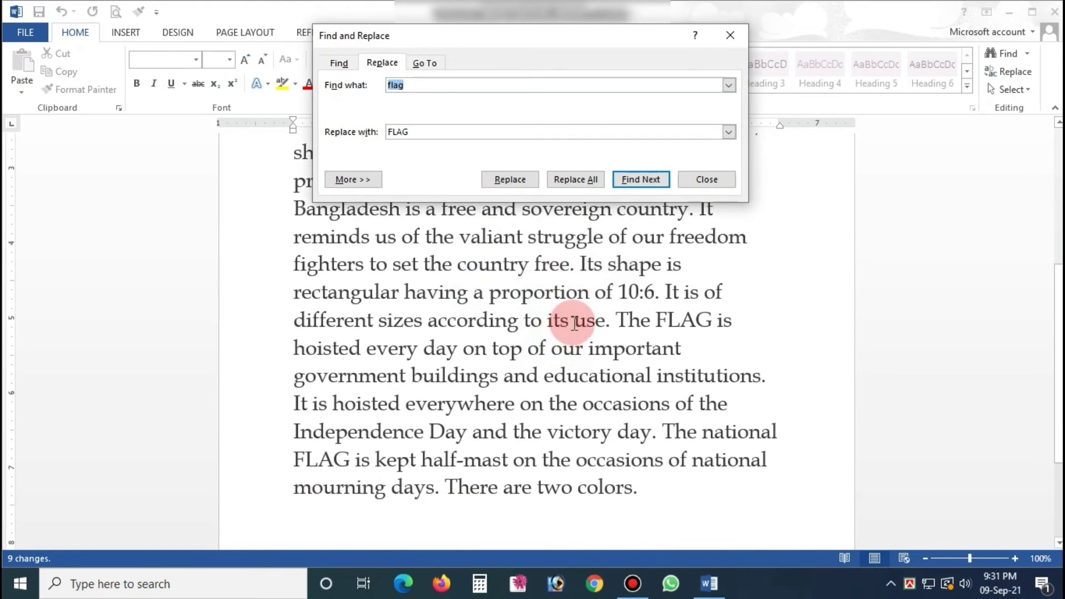
{"action": "left_click", "coordinate": [730, 36]}
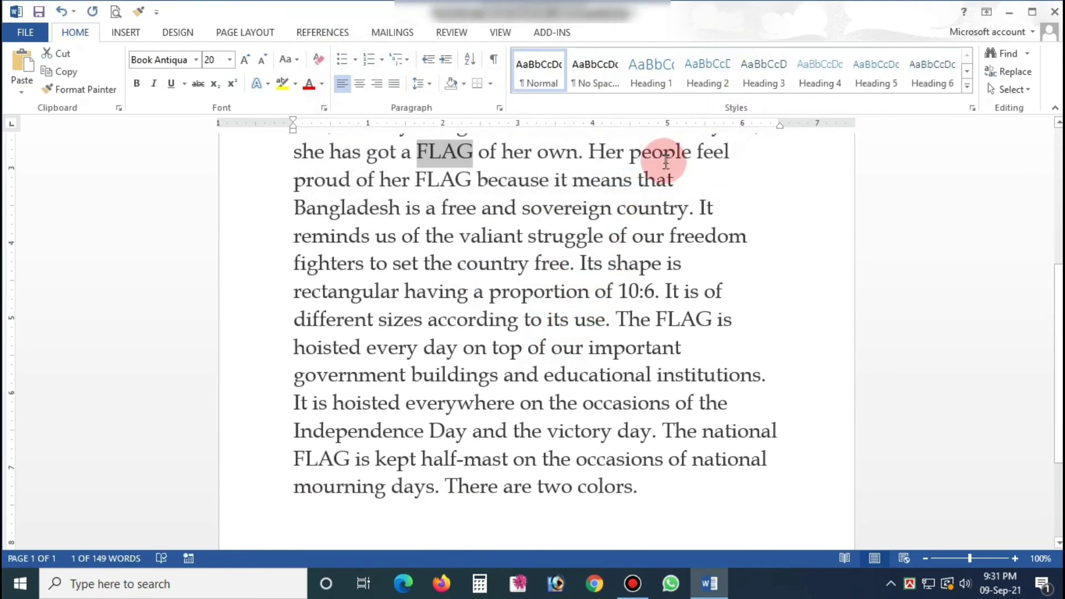
Check the replaced "FLAG" words in the title lines and the opening lines of the body text
{"action": "scroll", "coordinate": [605, 350], "scroll_direction": "up", "scroll_amount": 5}
{"action": "left_click", "coordinate": [597, 348]}
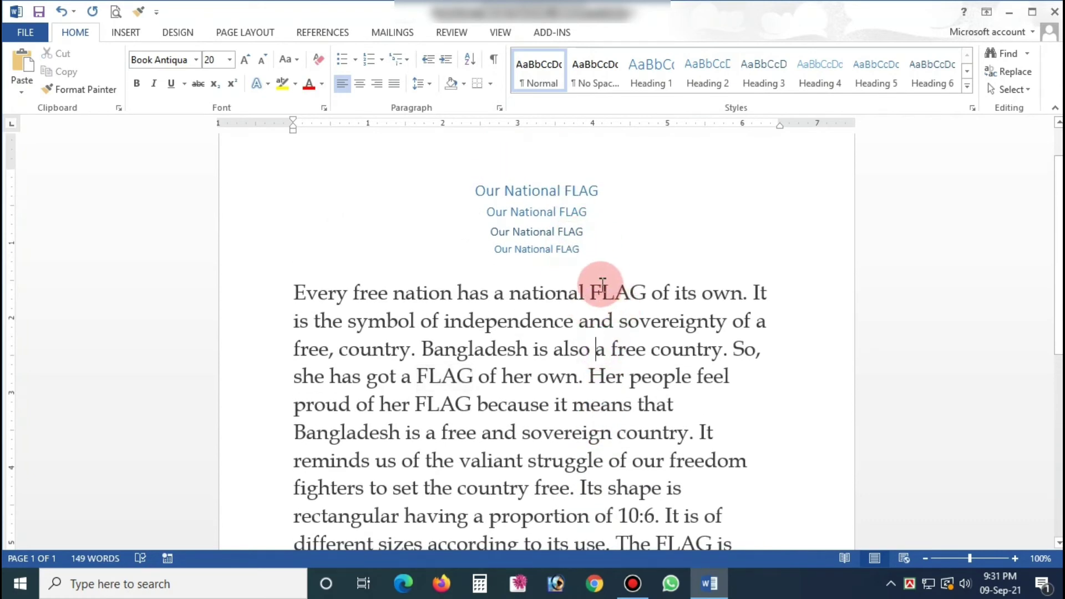
{"action": "left_click_drag", "start_coordinate": [591, 293], "coordinate": [631, 293]}
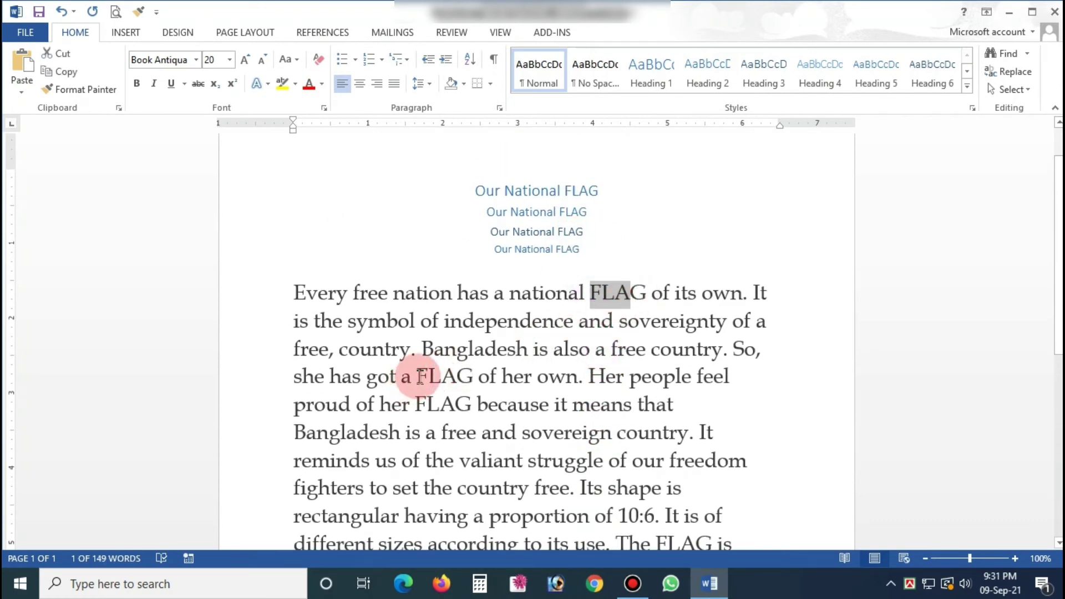
{"action": "left_click_drag", "start_coordinate": [416, 380], "coordinate": [472, 378]}
{"action": "left_click_drag", "start_coordinate": [420, 414], "coordinate": [471, 404]}
{"action": "scroll", "coordinate": [695, 400], "scroll_direction": "down", "scroll_amount": 2}
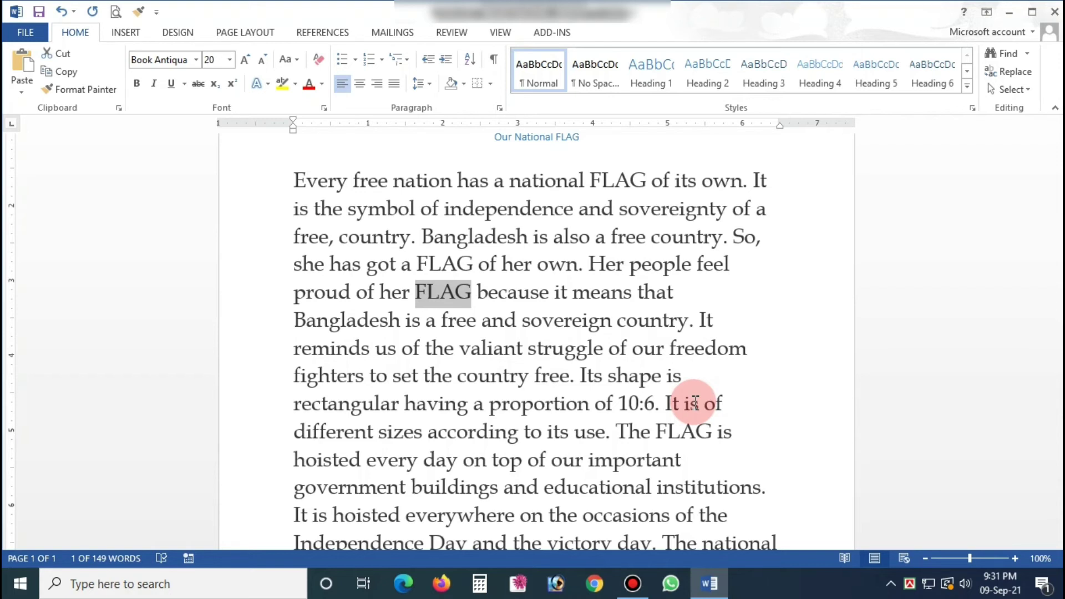
View the Select options and select the first seven lines of the body text
{"action": "left_click", "coordinate": [1007, 90]}
{"action": "left_click", "coordinate": [996, 248]}
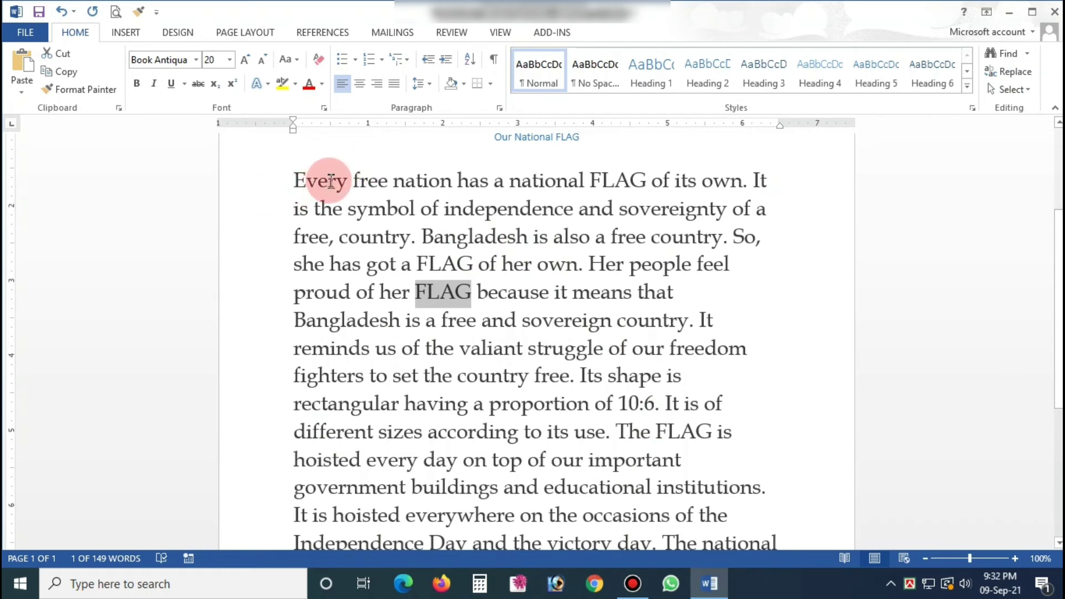
{"action": "left_click", "coordinate": [248, 193]}
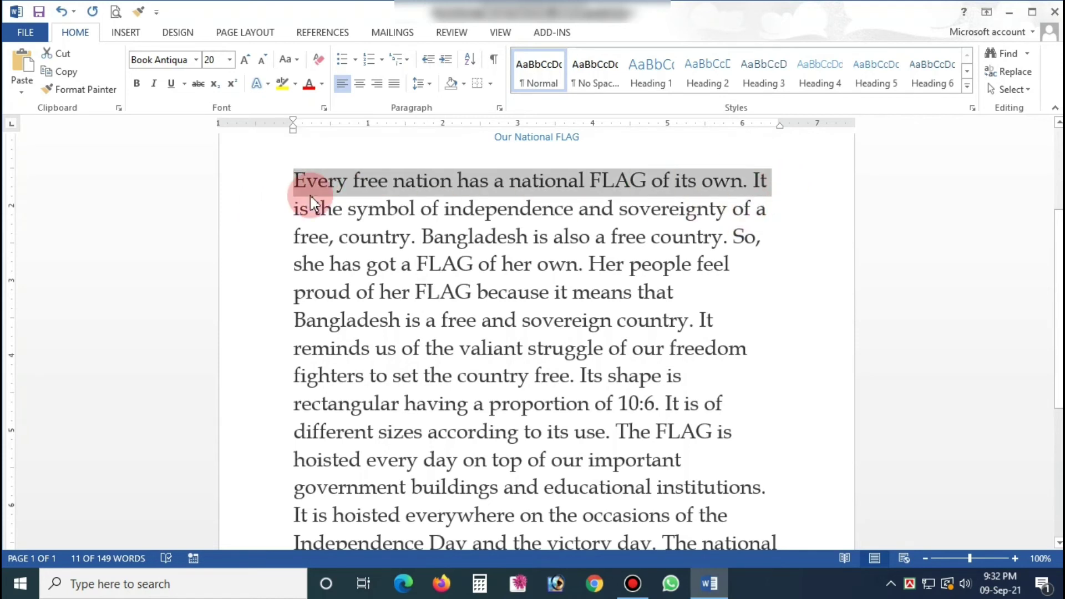
{"action": "left_click", "coordinate": [237, 187]}
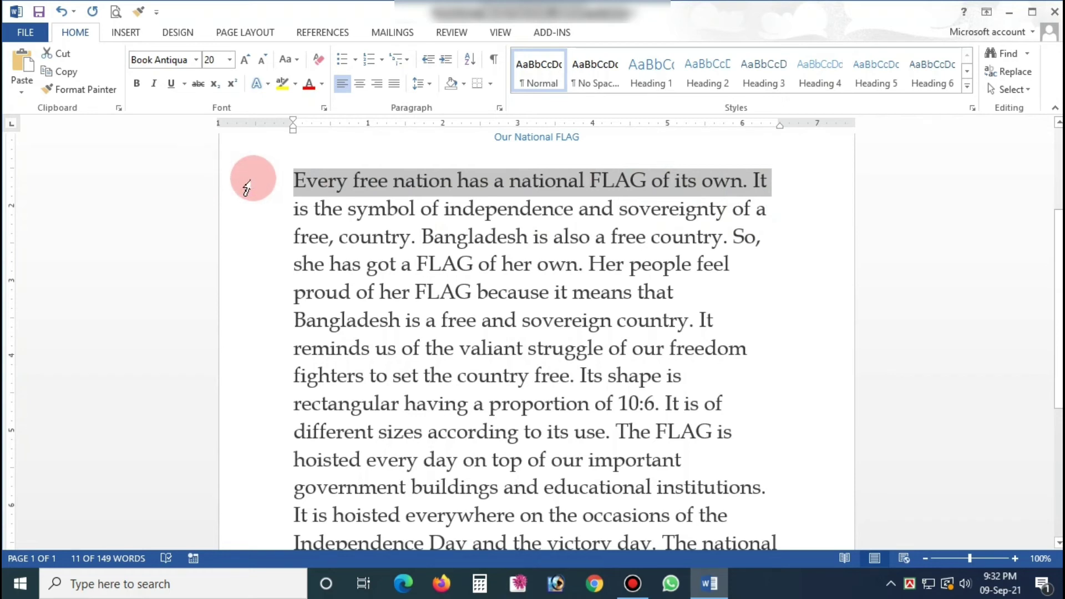
{"action": "left_click_drag", "start_coordinate": [248, 188], "coordinate": [243, 354]}
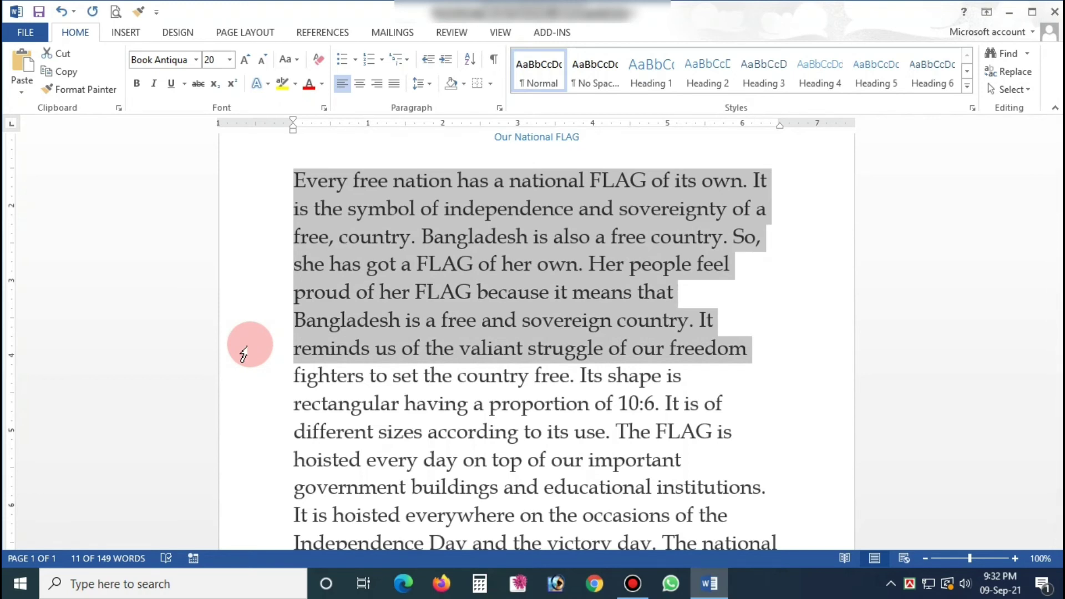
Extend the selection to the first ten lines of the body text and clear it
{"action": "left_click_drag", "start_coordinate": [244, 352], "coordinate": [247, 453]}
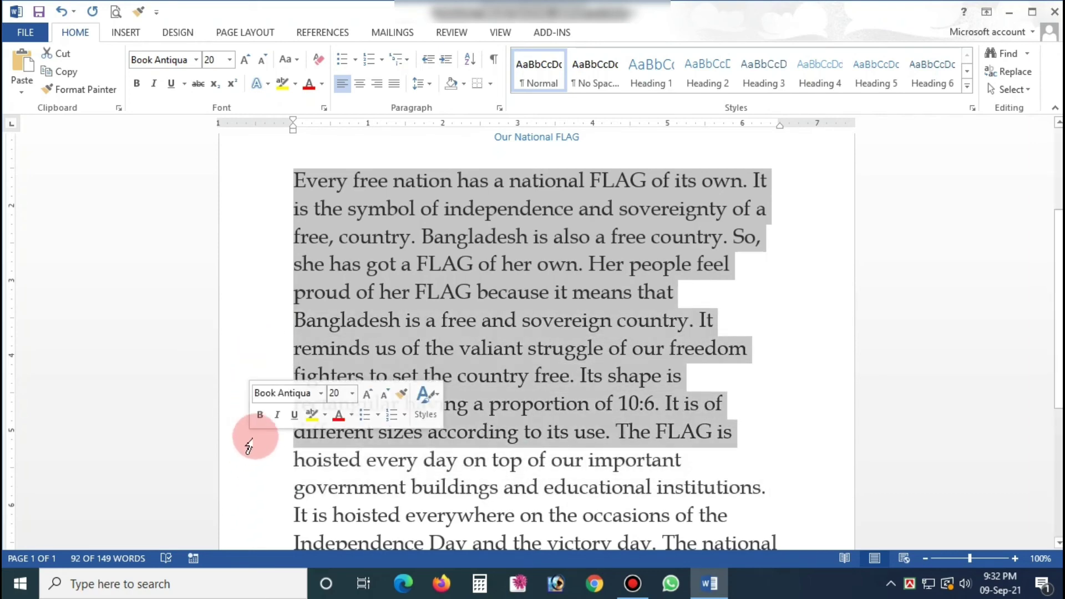
{"action": "left_click", "coordinate": [473, 306]}
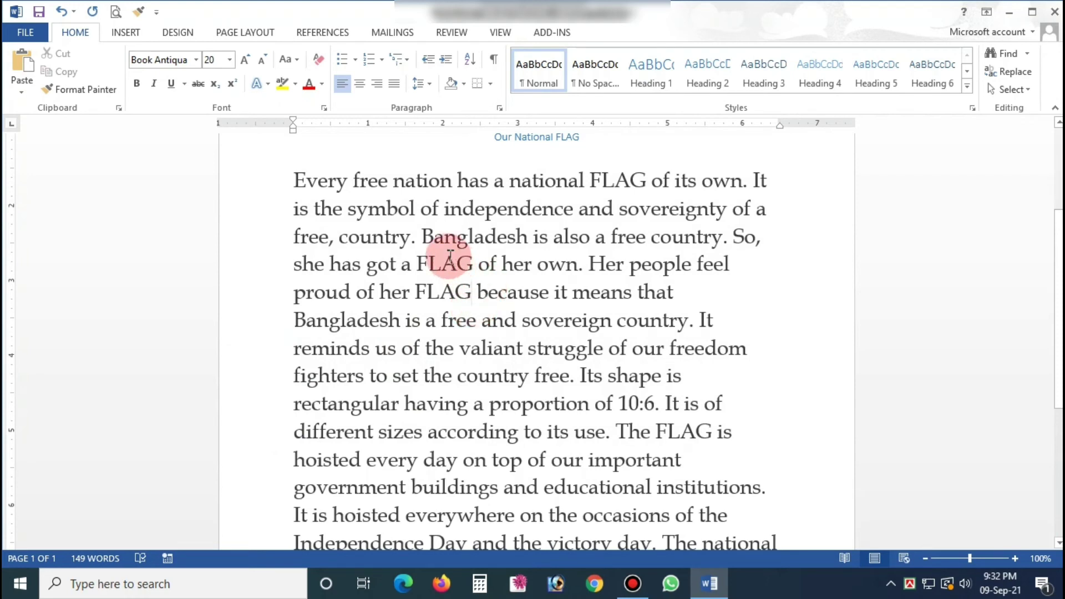
Select only the words "Bangladesh is also a free country" in the third line of the body text, and deselect them
{"action": "left_click", "coordinate": [422, 238]}
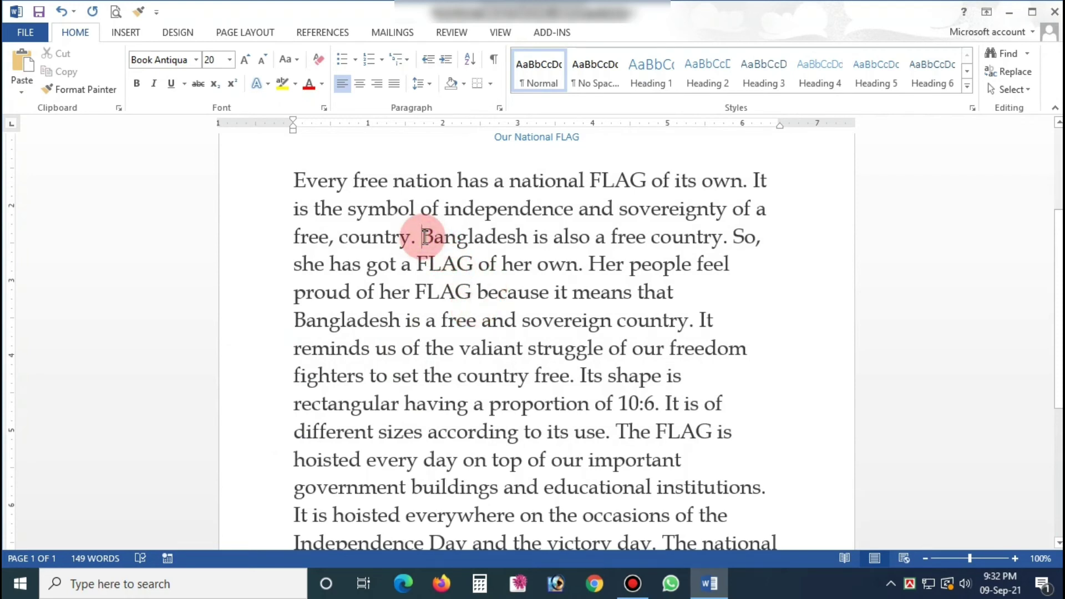
{"action": "left_click", "coordinate": [414, 236]}
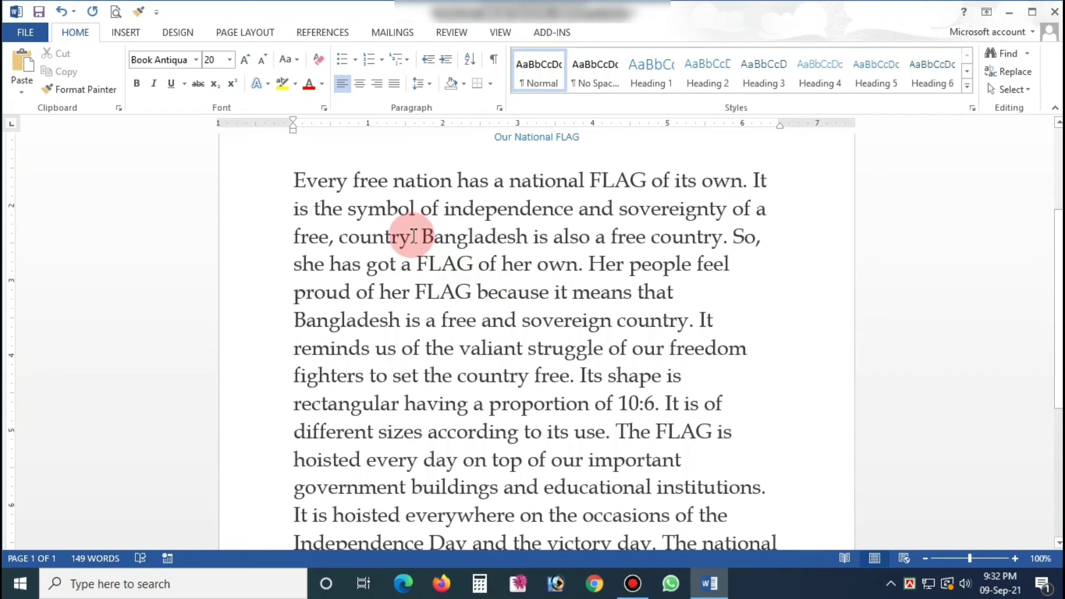
{"action": "left_click", "coordinate": [422, 237]}
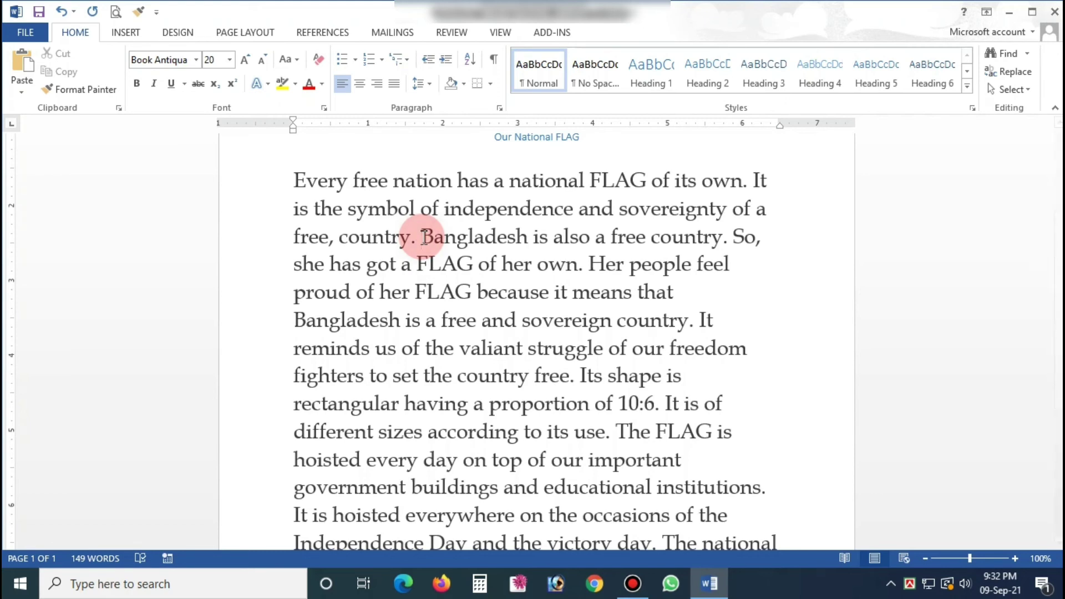
{"action": "left_click_drag", "start_coordinate": [424, 237], "coordinate": [720, 238]}
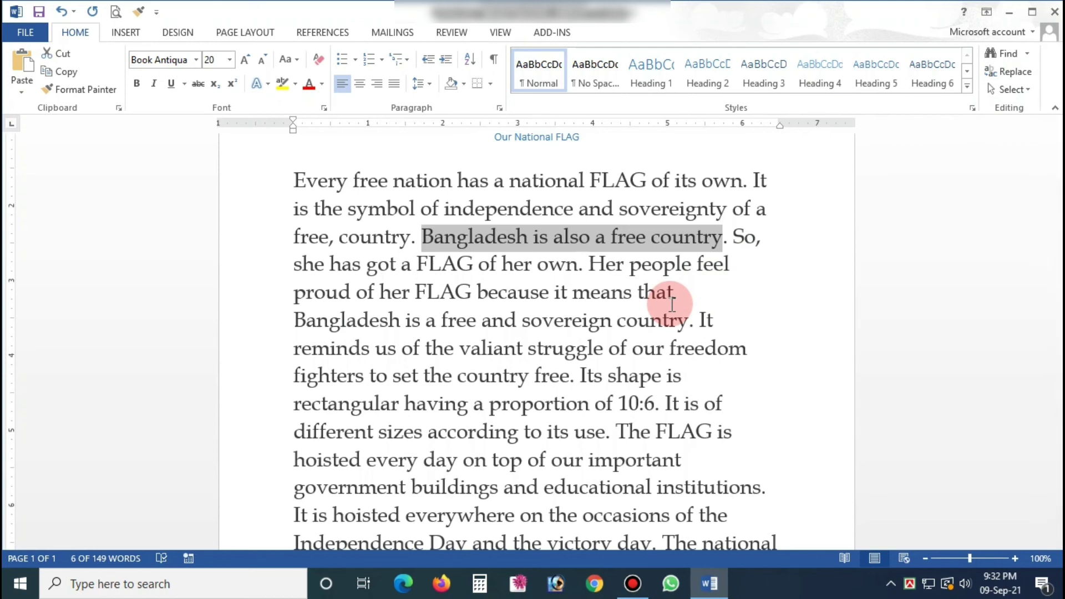
{"action": "left_click", "coordinate": [125, 40]}
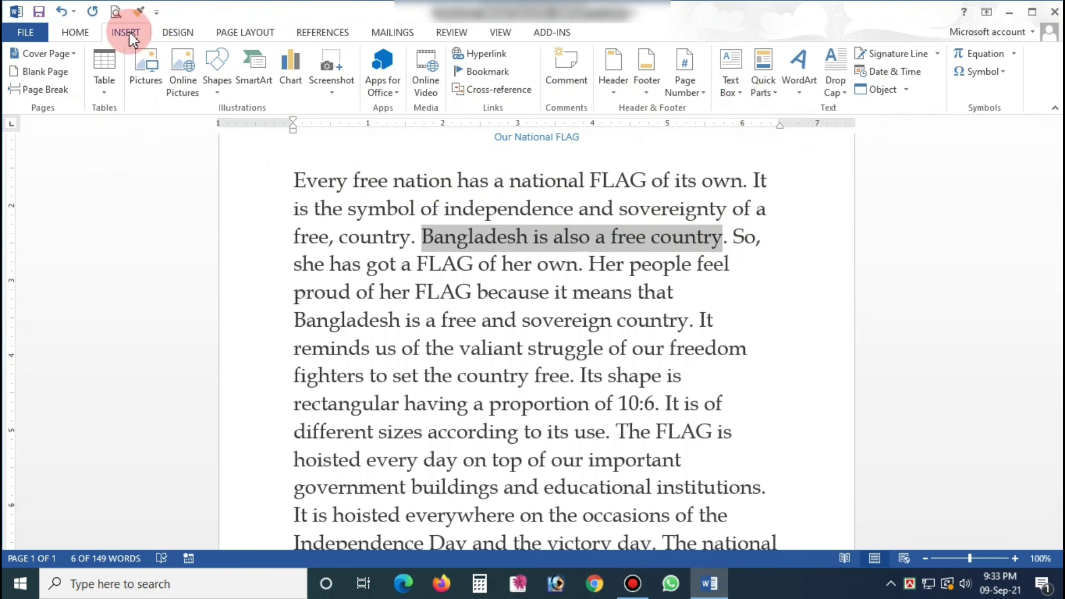
{"action": "left_click", "coordinate": [73, 31]}
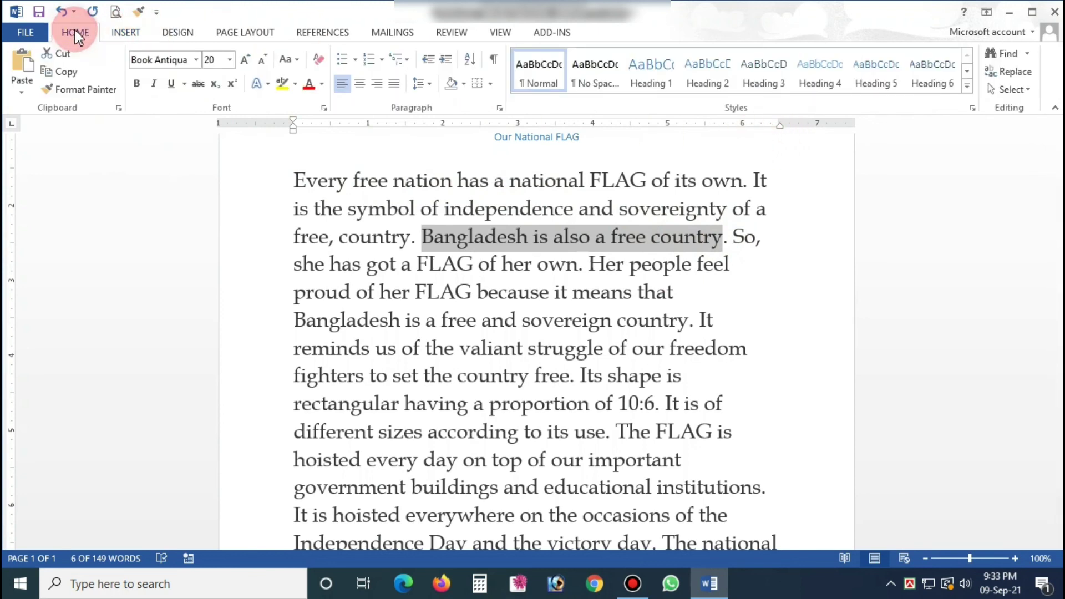
{"action": "left_click", "coordinate": [558, 280]}
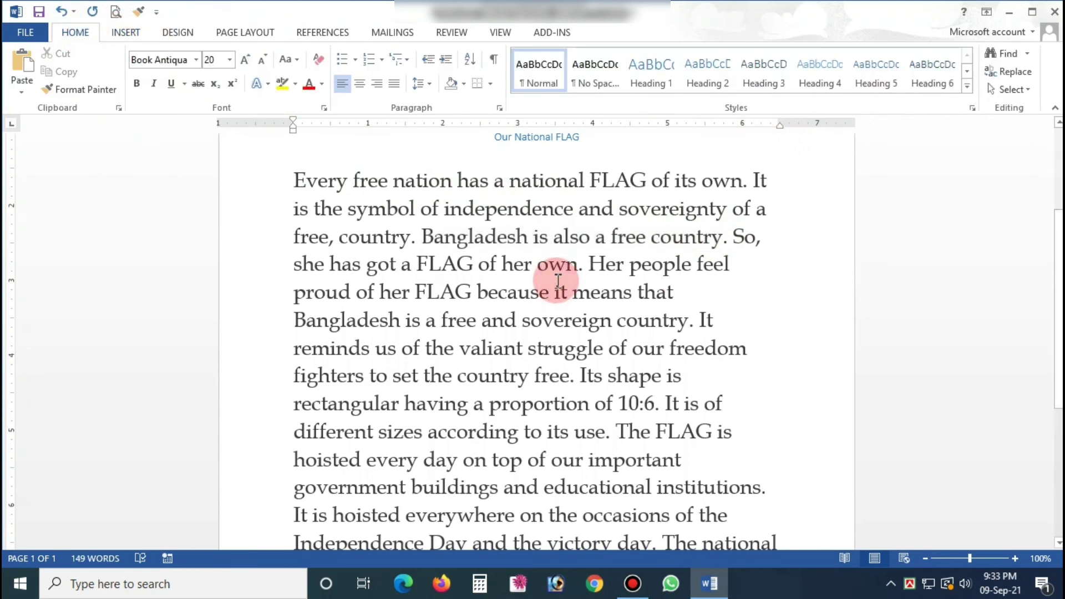